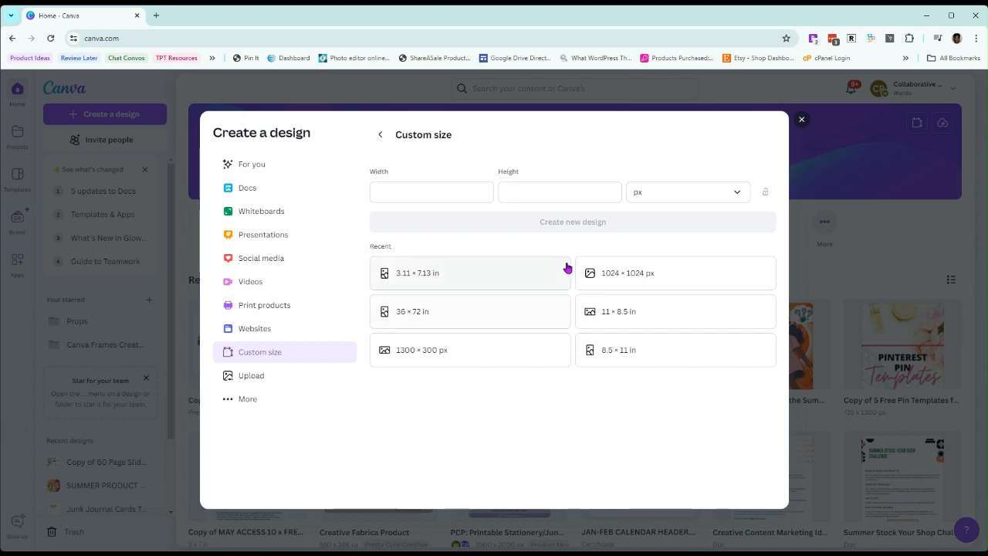
Create a new custom-size design 11 in wide and 8.5 in high
left_click(741, 197)
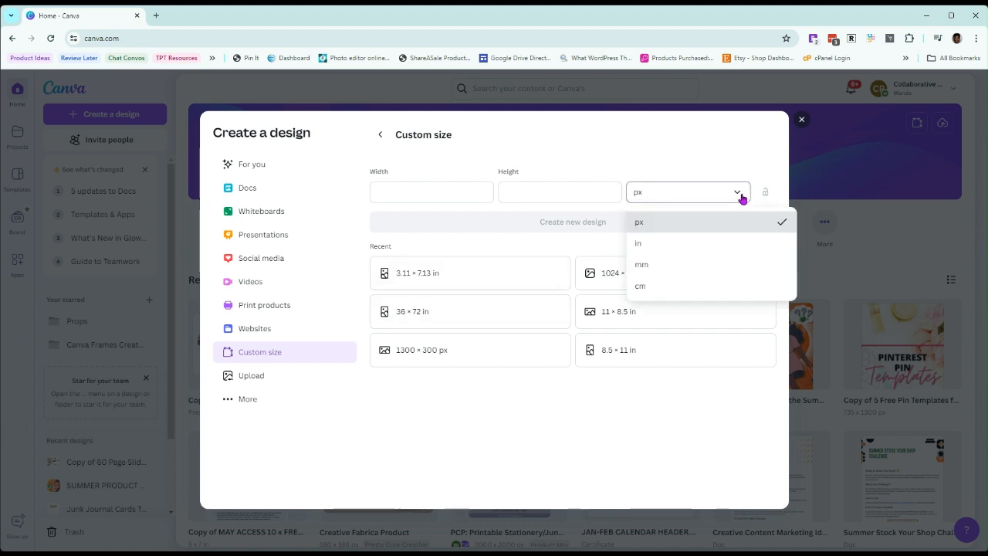
left_click(670, 252)
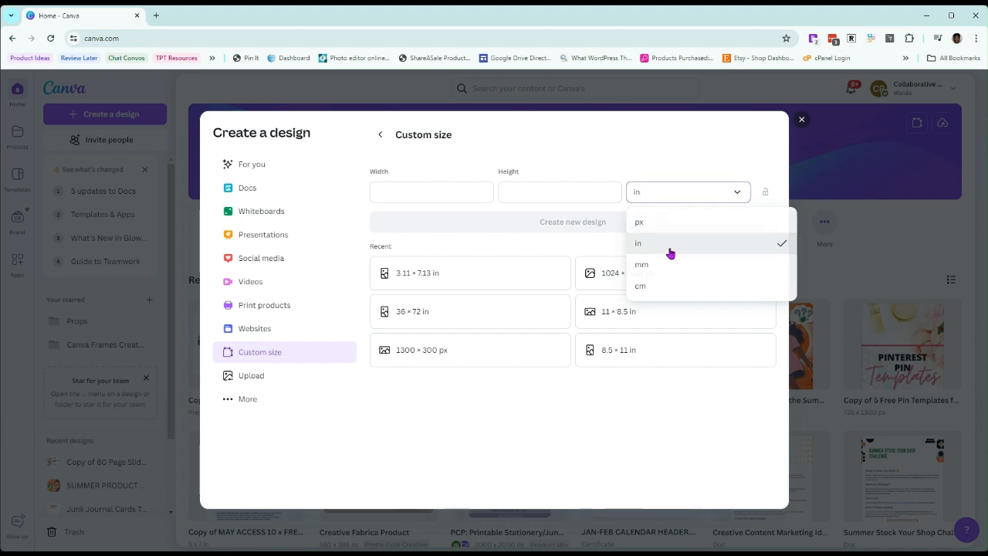
left_click(437, 191)
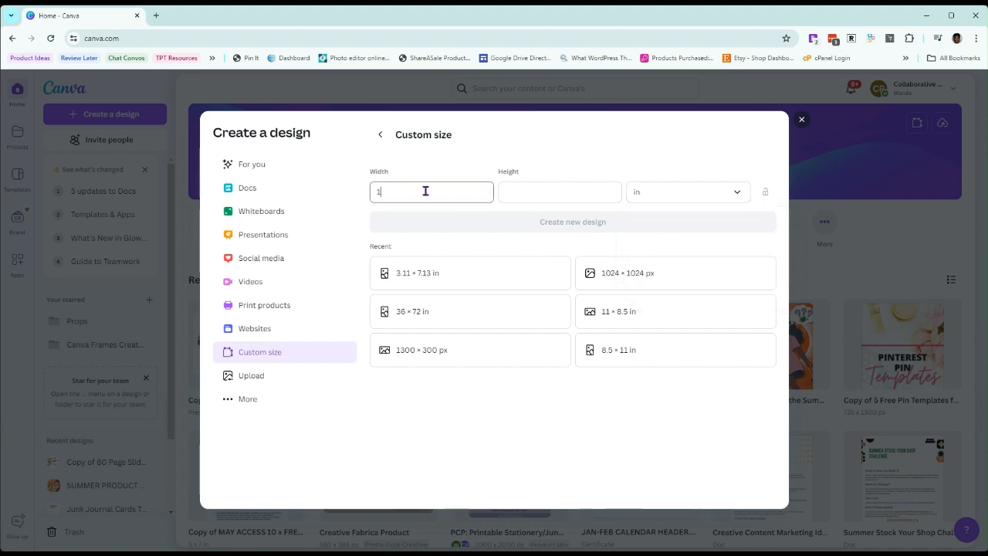
left_click(525, 196)
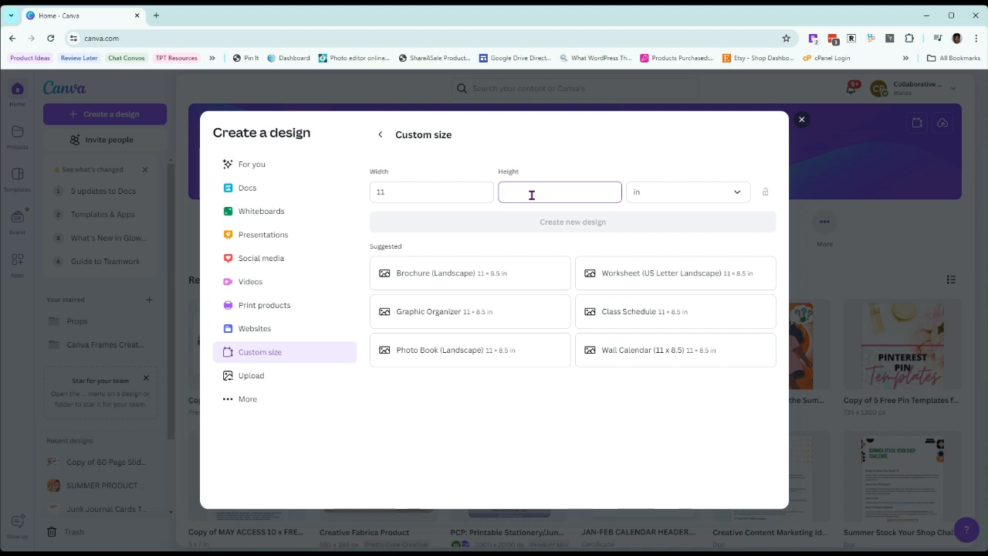
type("8.5")
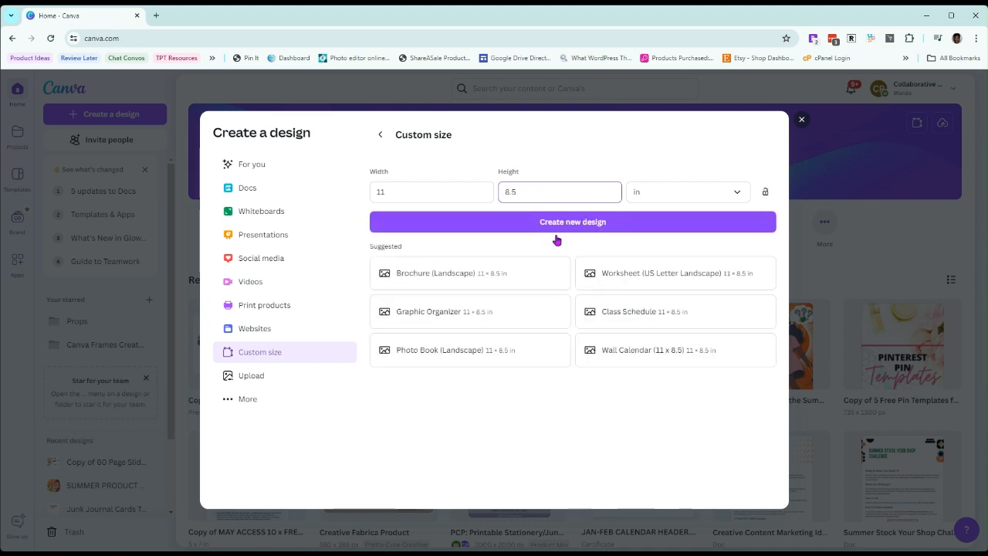
left_click(546, 230)
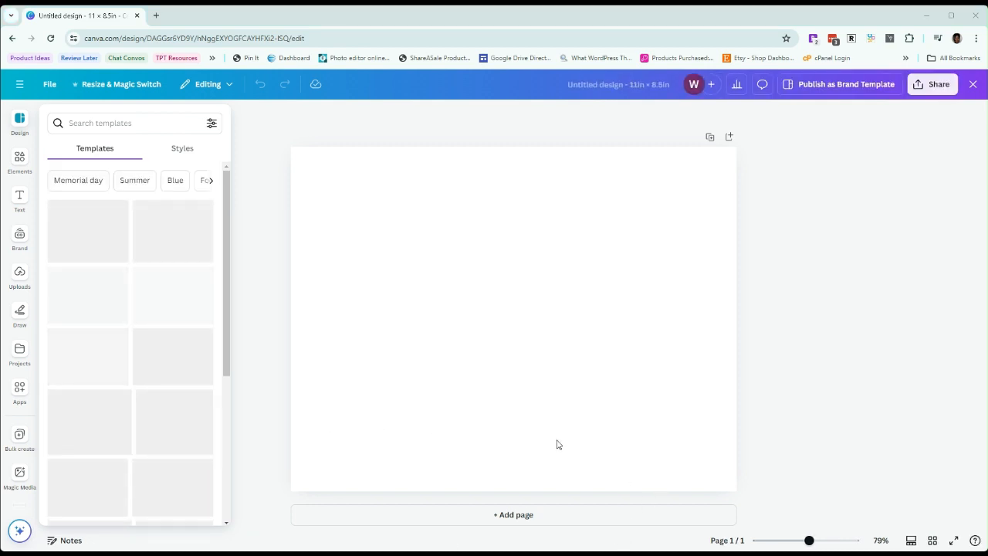
Upload the four-column template image onto the page and enlarge it to cover the whole page
left_click_drag(557, 442, 544, 204)
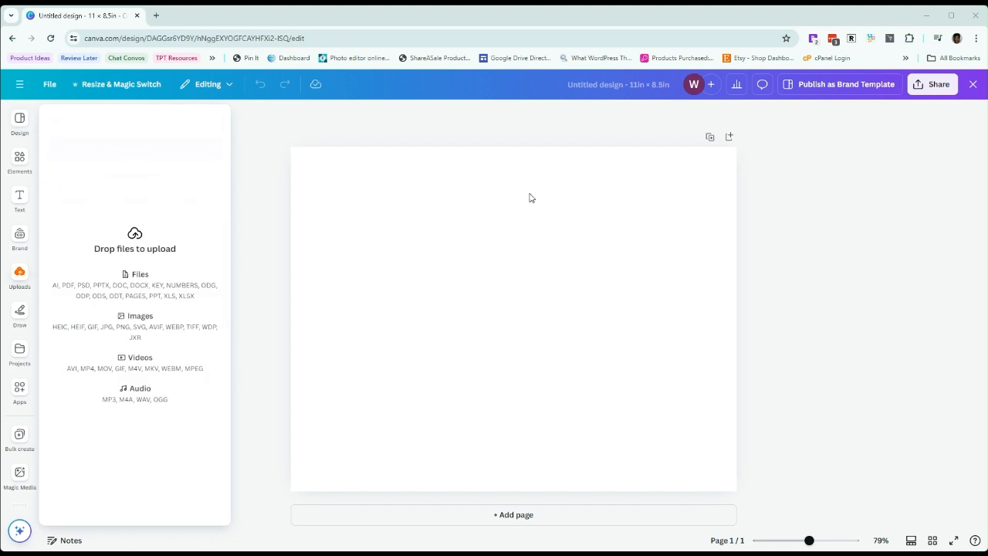
left_click_drag(530, 197, 530, 197)
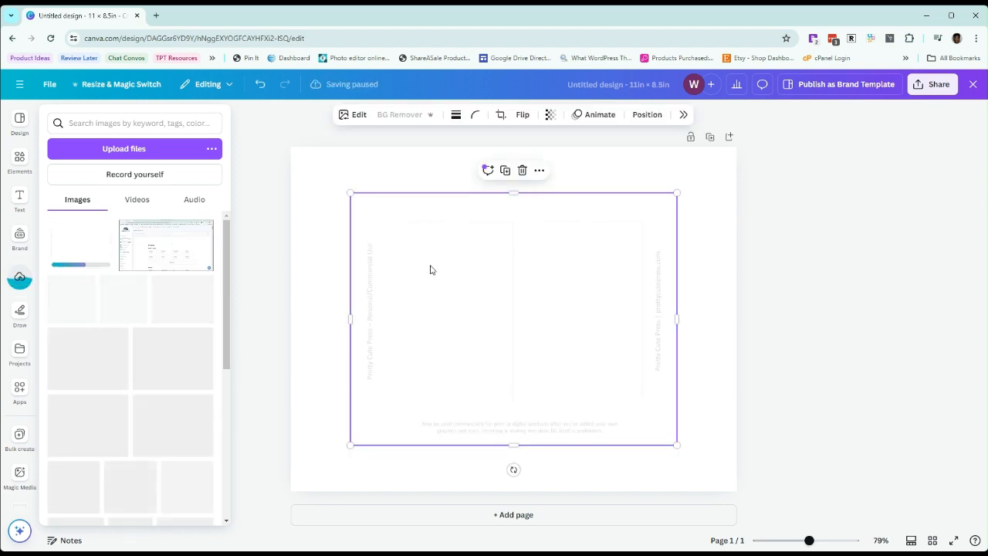
left_click_drag(453, 286, 396, 241)
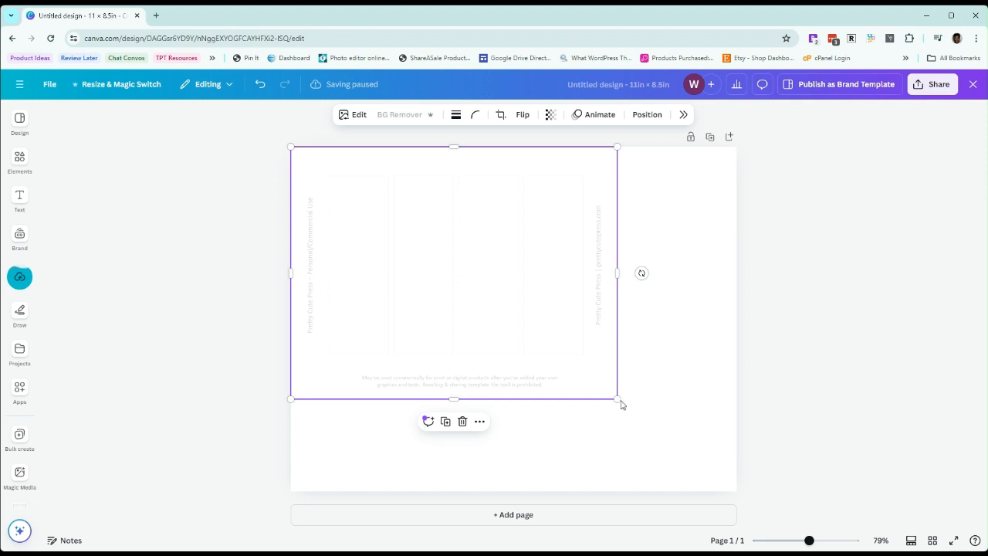
left_click_drag(617, 399, 729, 503)
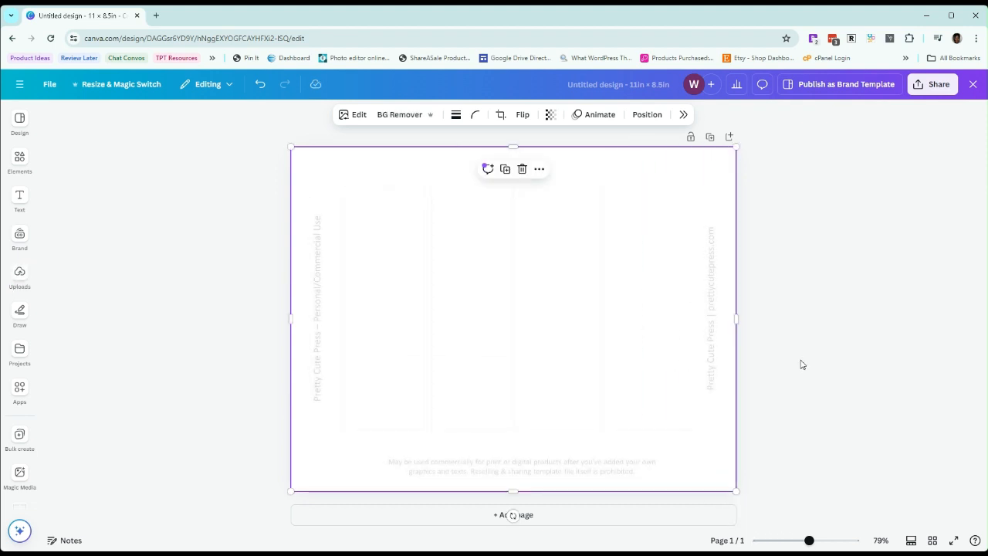
left_click(805, 360)
Set the page background behind the template image to the default gray and realign the template with the page
left_click_drag(385, 254, 395, 269)
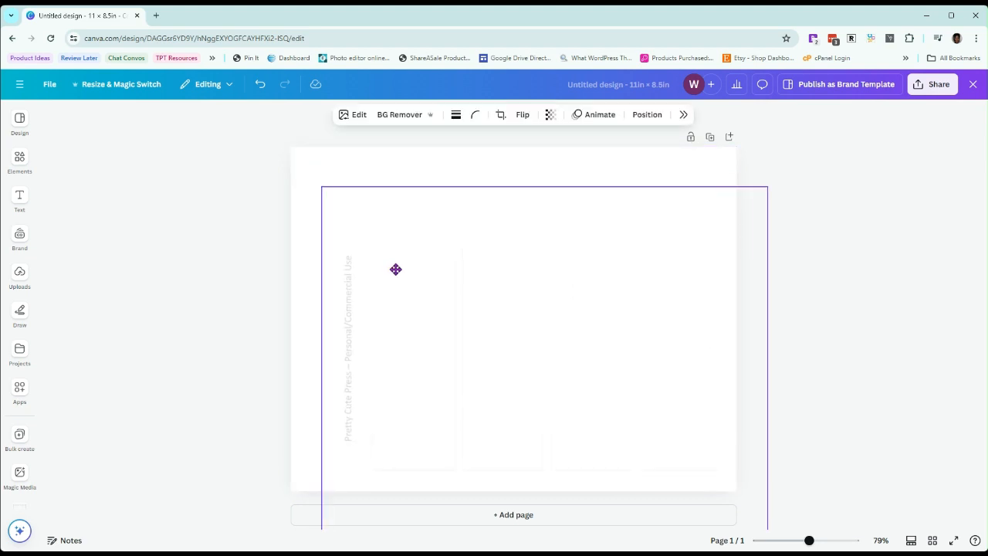
left_click(304, 166)
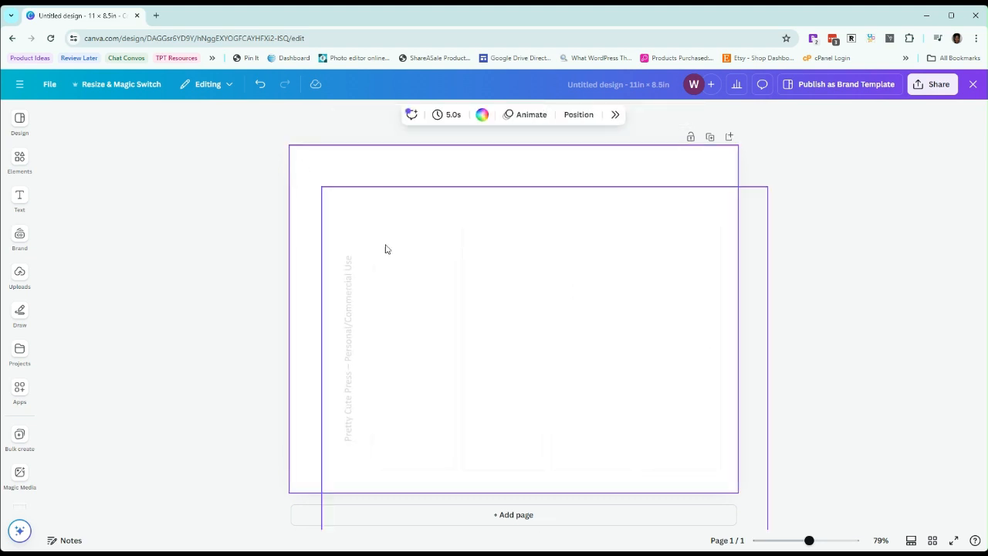
left_click_drag(528, 344, 497, 302)
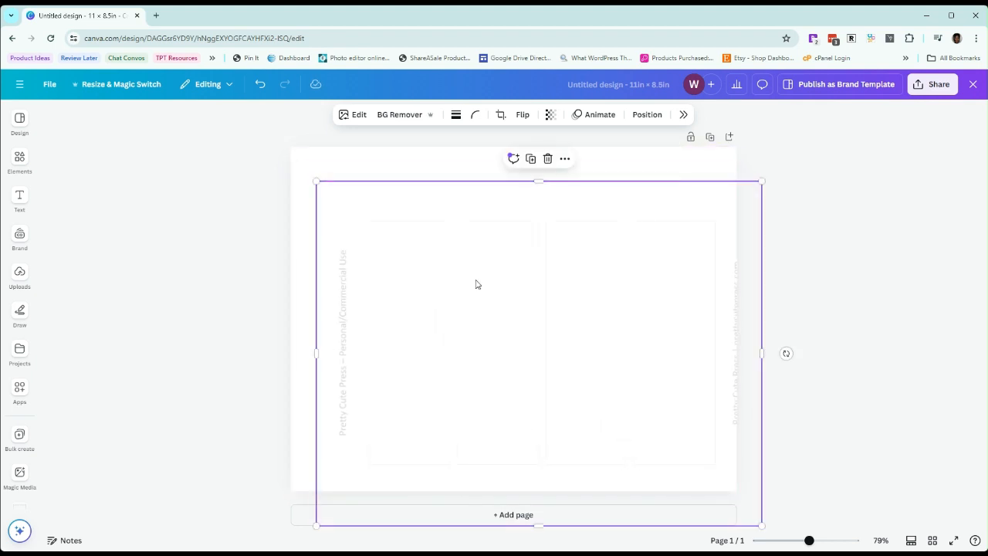
left_click(319, 162)
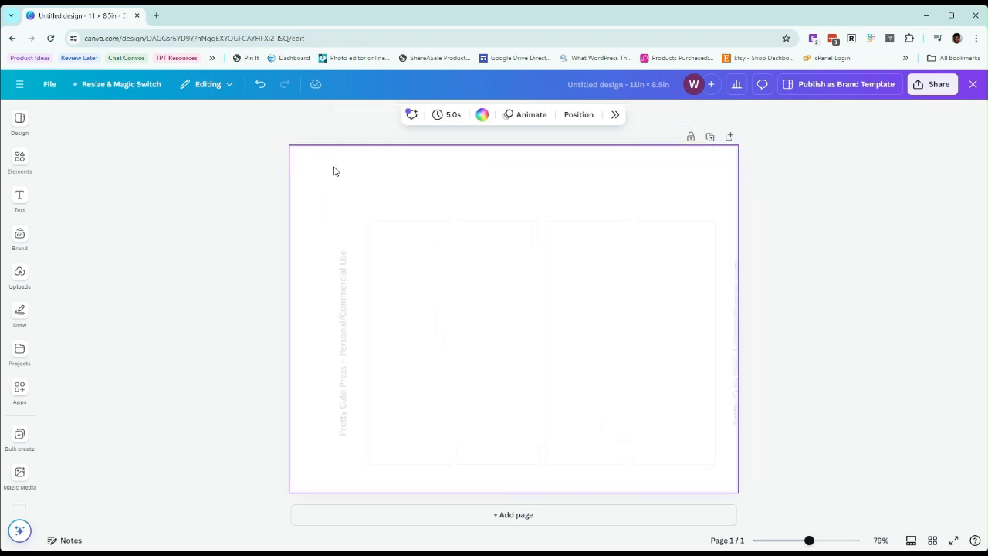
left_click(482, 116)
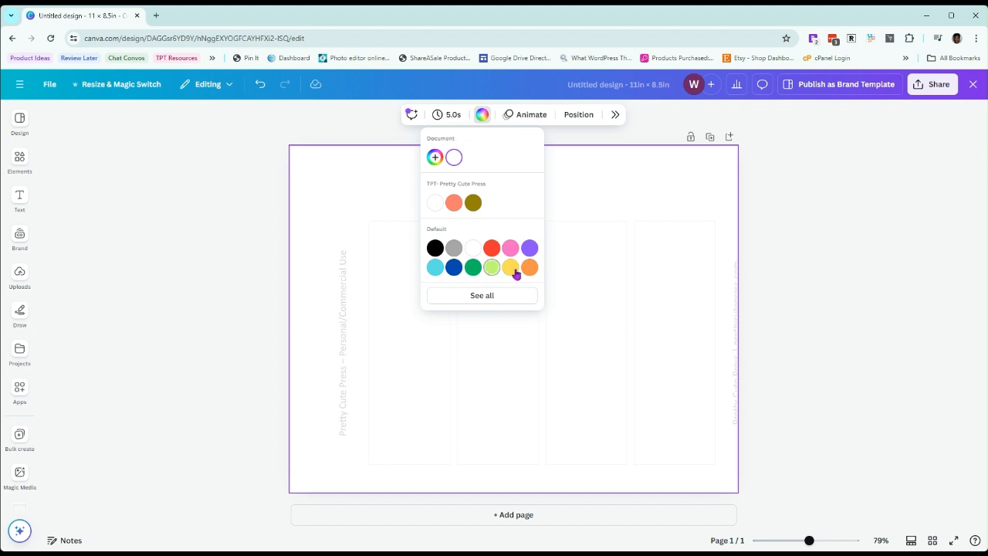
left_click(454, 249)
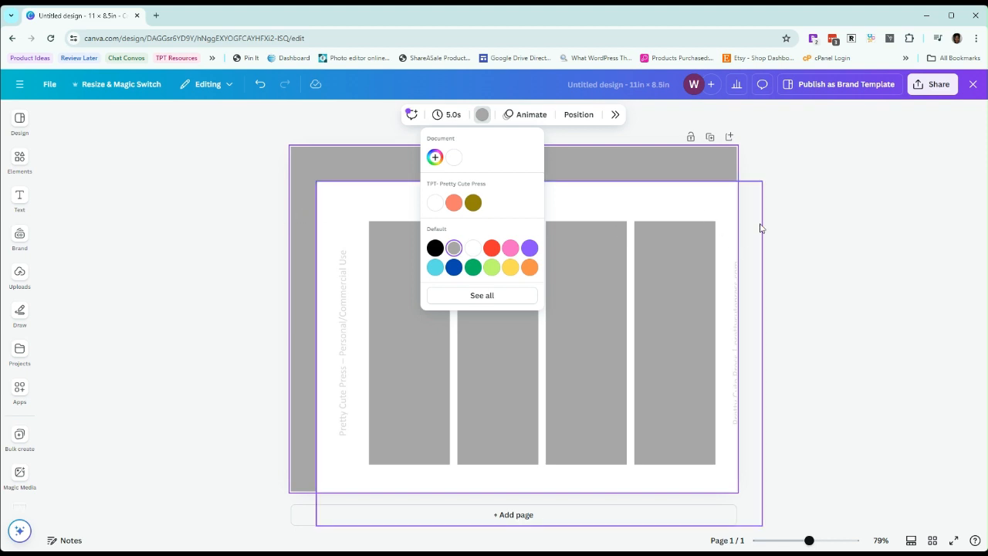
left_click_drag(708, 205, 684, 166)
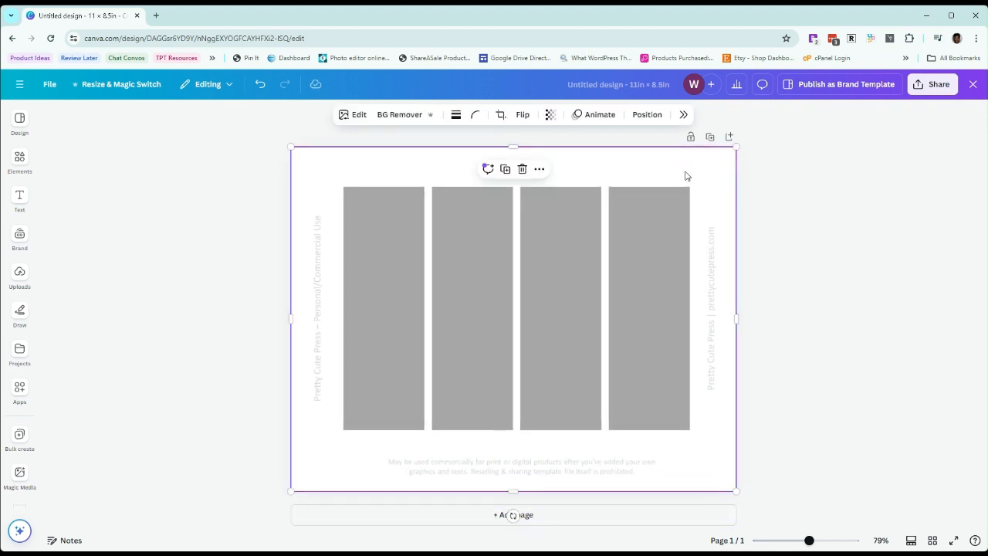
left_click(823, 399)
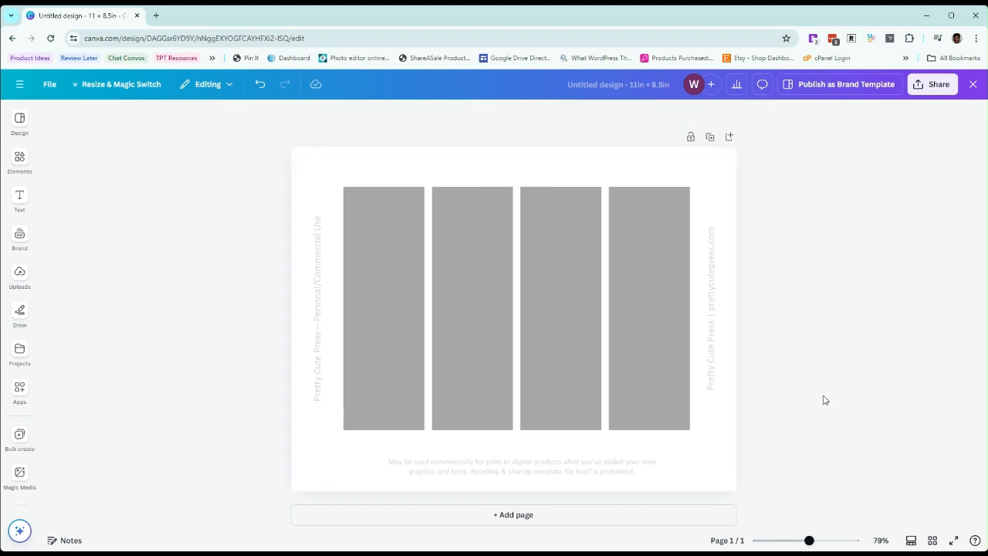
Search the elements library for "abstract backgrounds"
left_click(19, 161)
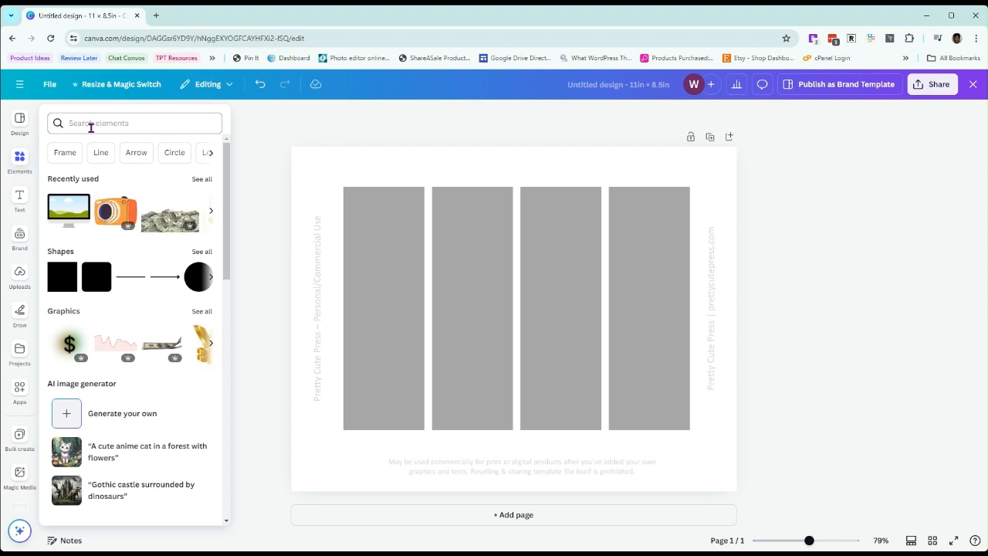
left_click(399, 266)
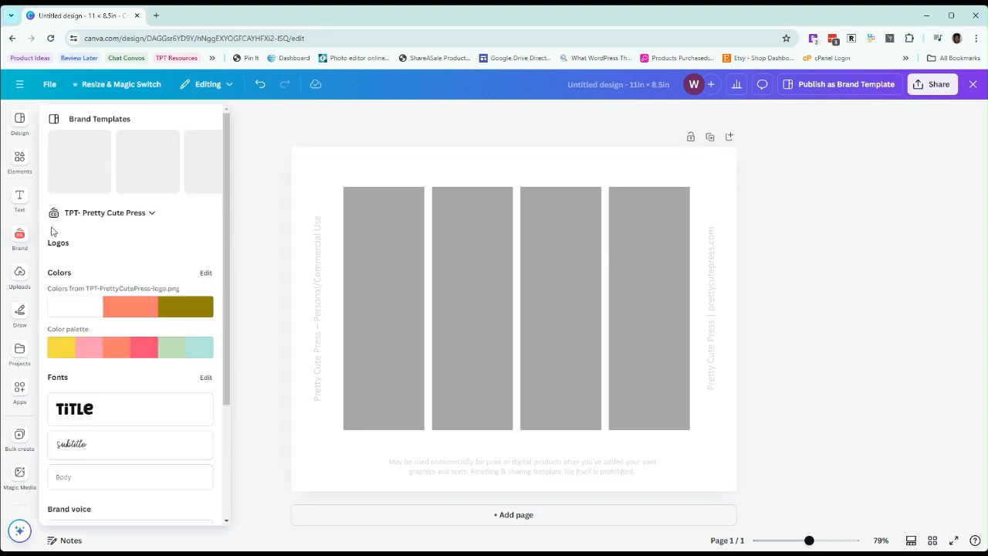
left_click(21, 157)
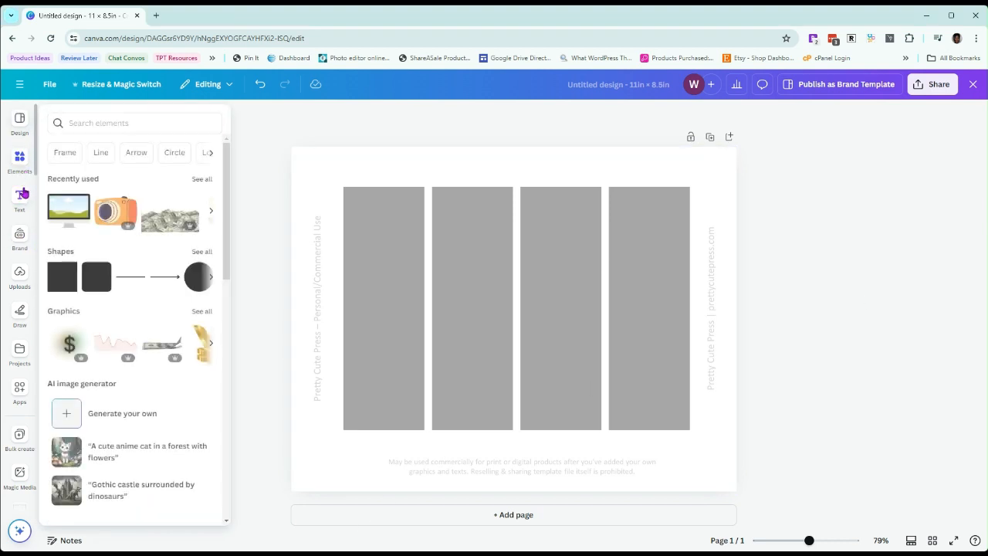
left_click(103, 121)
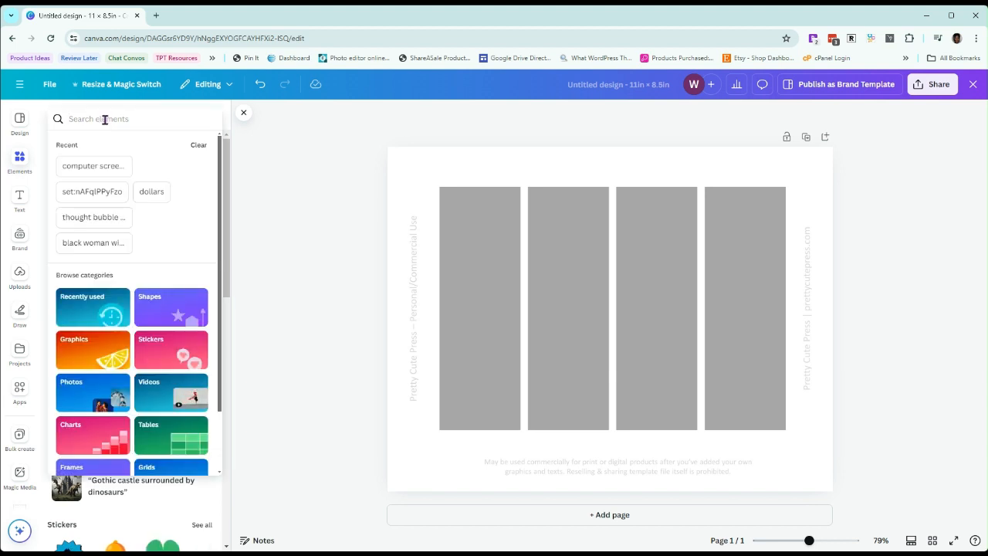
type("abstra")
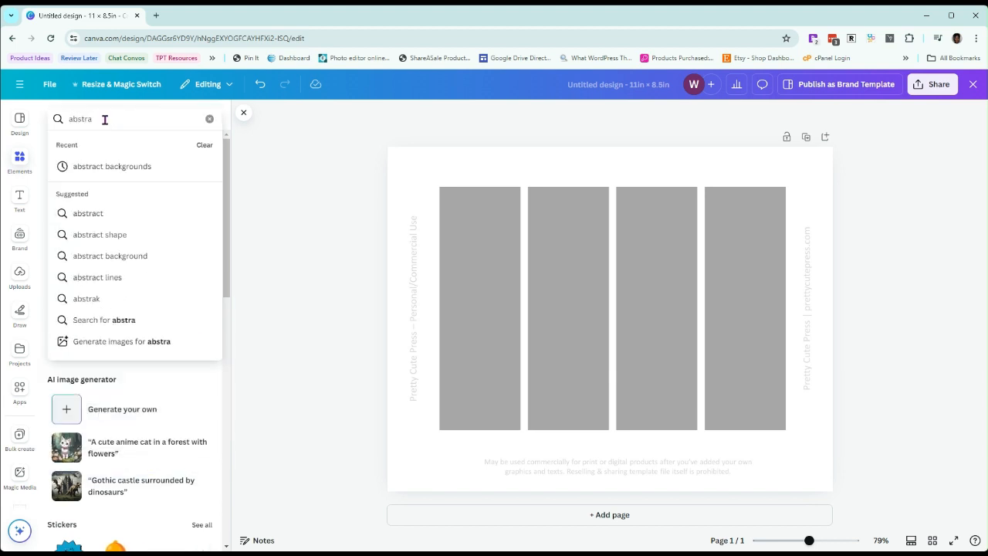
left_click(136, 176)
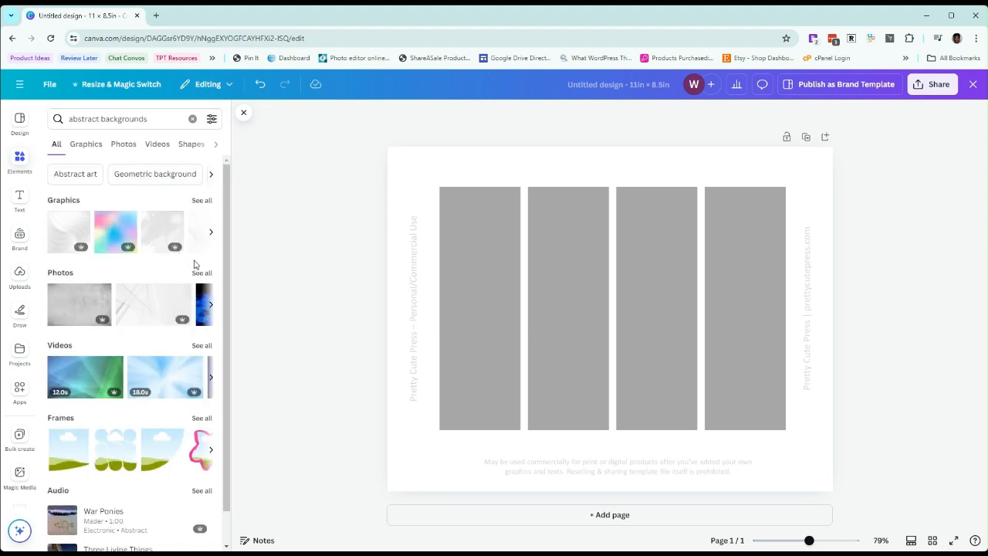
Browse the graphics and photo results for abstract backgrounds and limit the photos to free ones
scroll(160, 398, "down", 1)
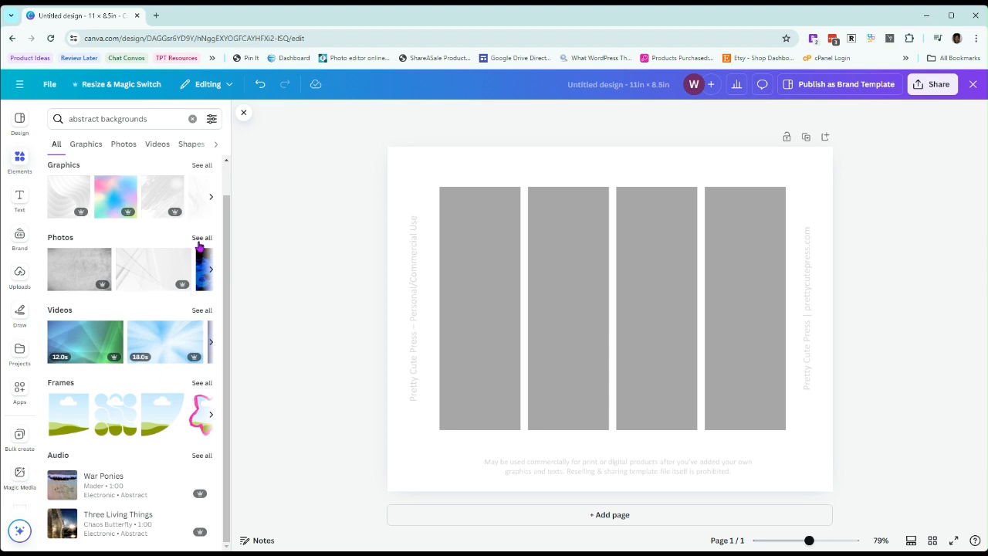
left_click(206, 166)
scroll(139, 302, "down", 5)
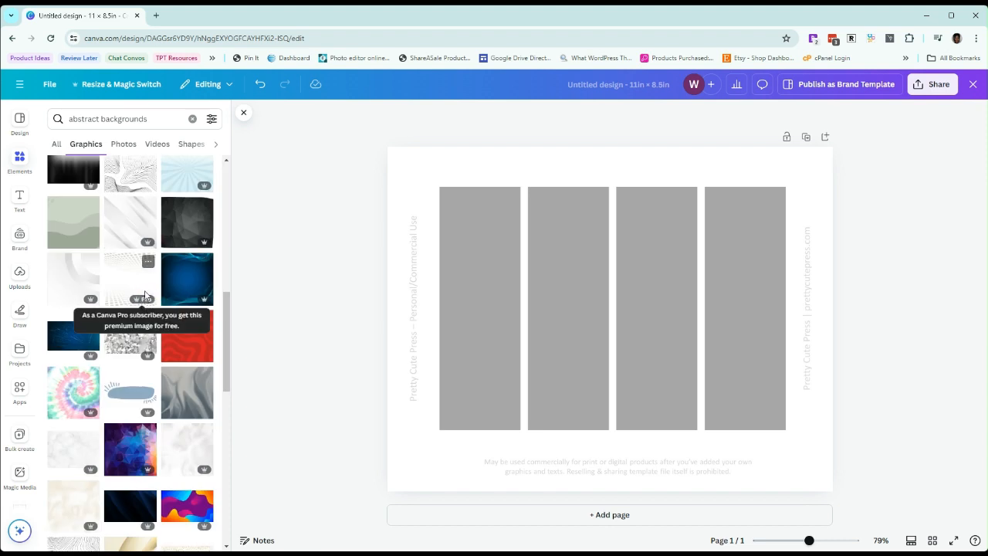
scroll(135, 204, "up", 5)
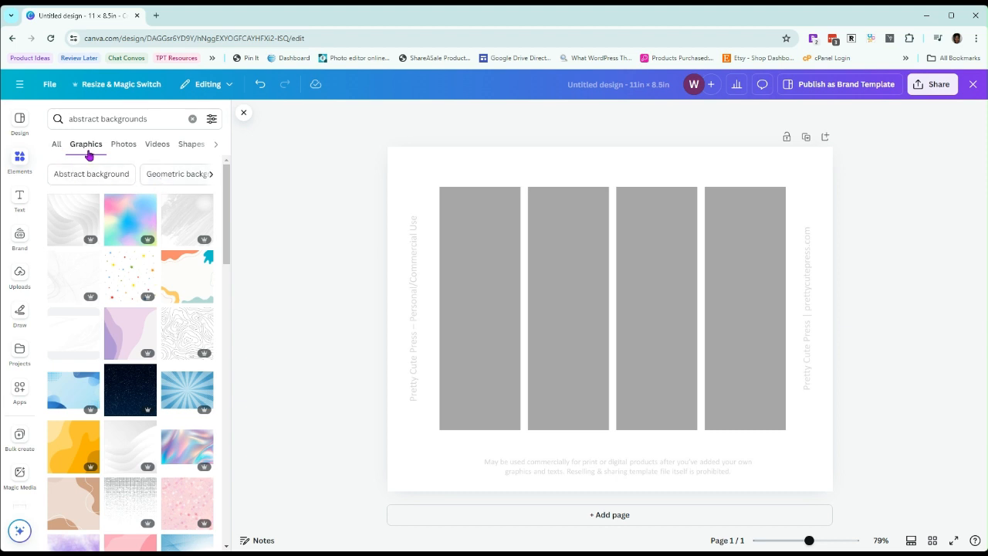
left_click(126, 146)
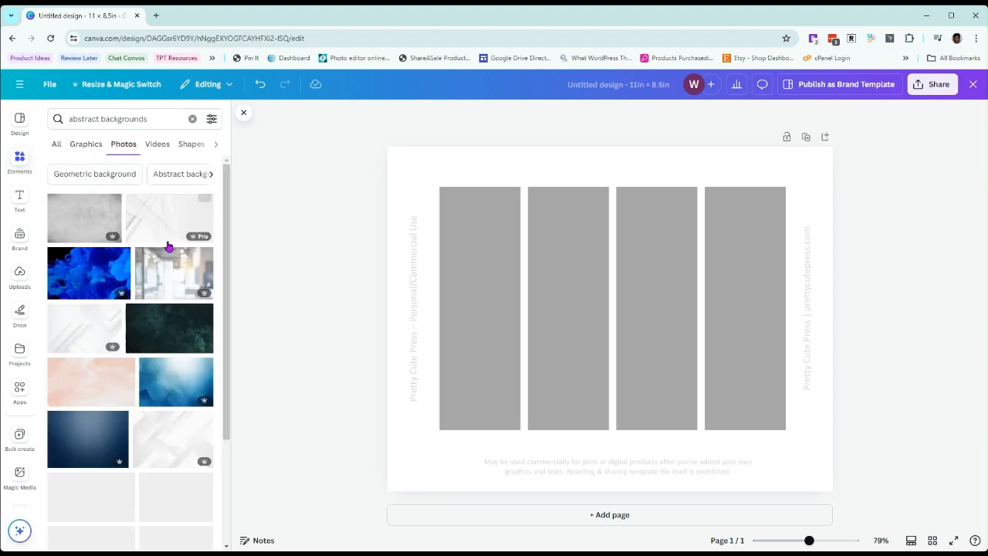
scroll(159, 327, "down", 5)
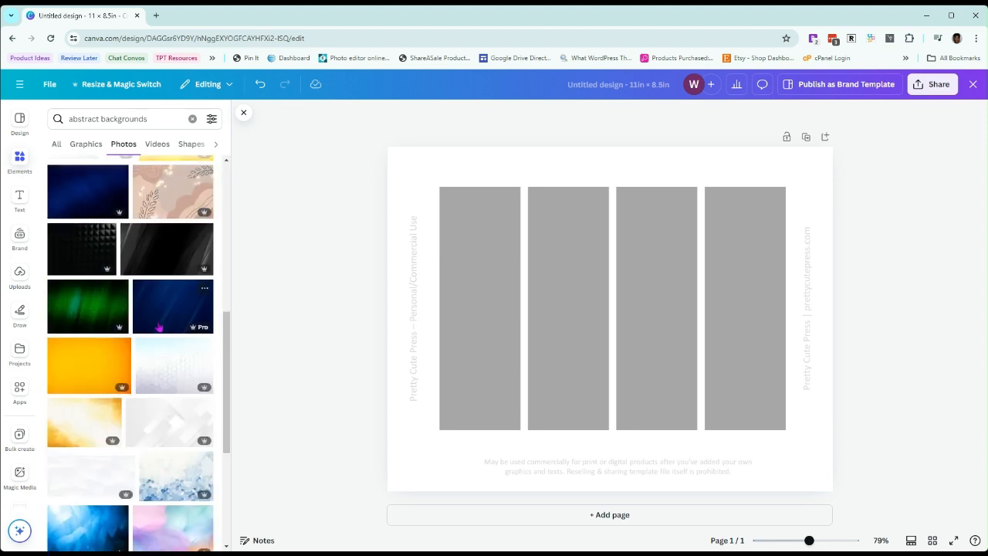
scroll(158, 327, "down", 3)
left_click(212, 119)
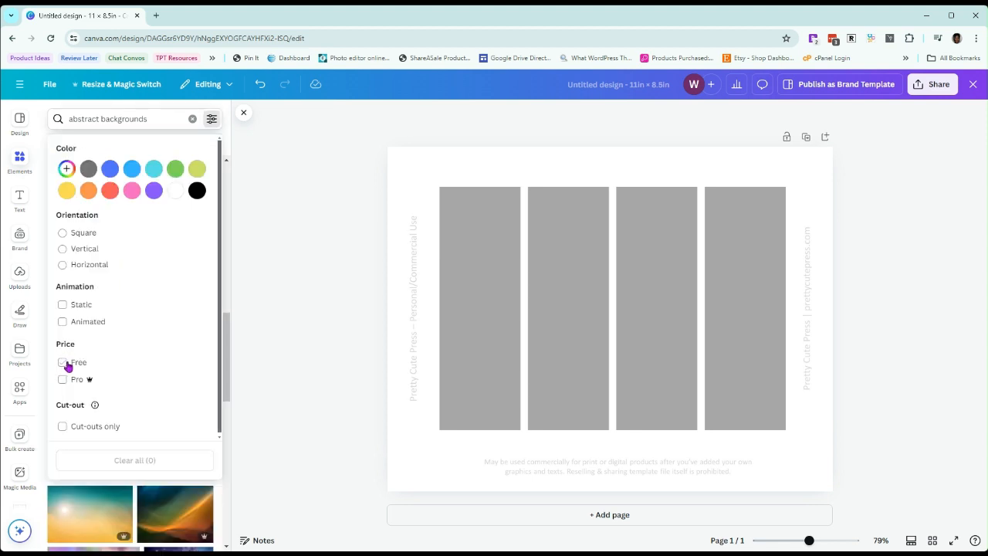
left_click(67, 364)
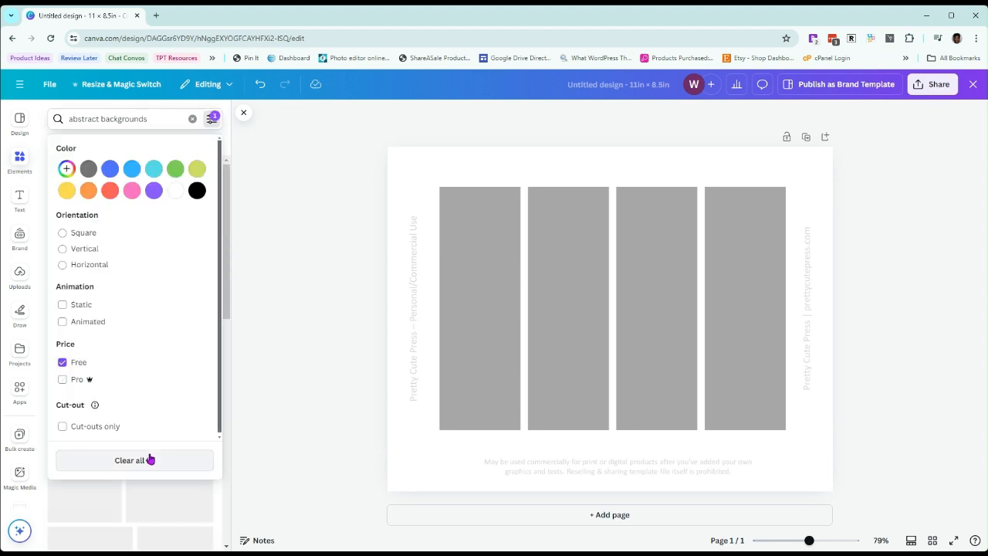
left_click(149, 117)
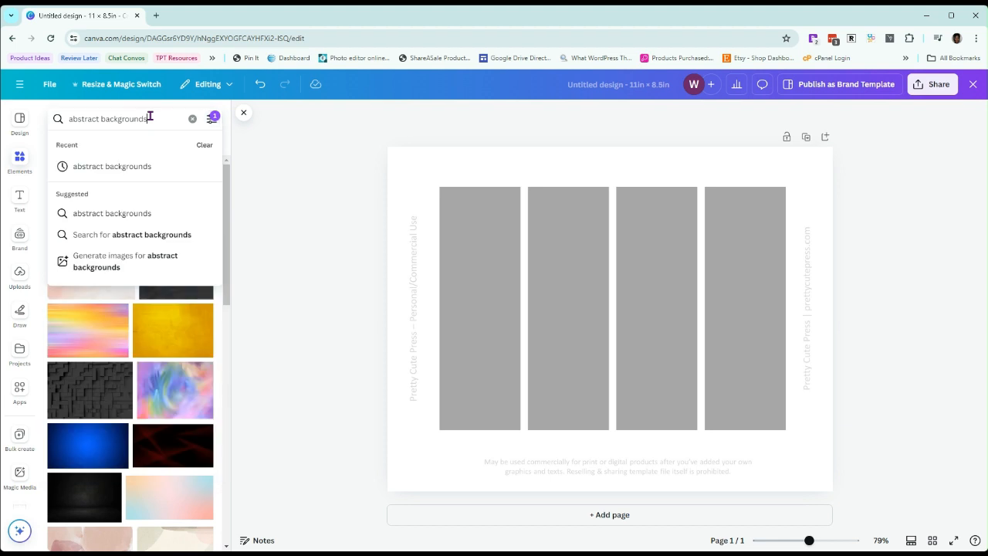
Try placing the multicolour swirl photo over the template and shifting it down the page, and undo both changes
left_click_drag(183, 402, 477, 285)
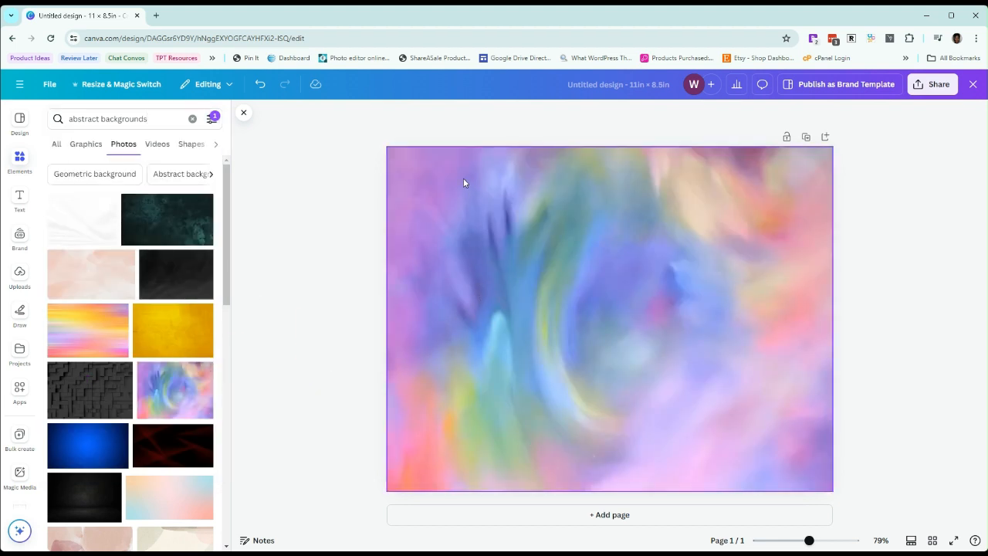
left_click_drag(463, 183, 465, 259)
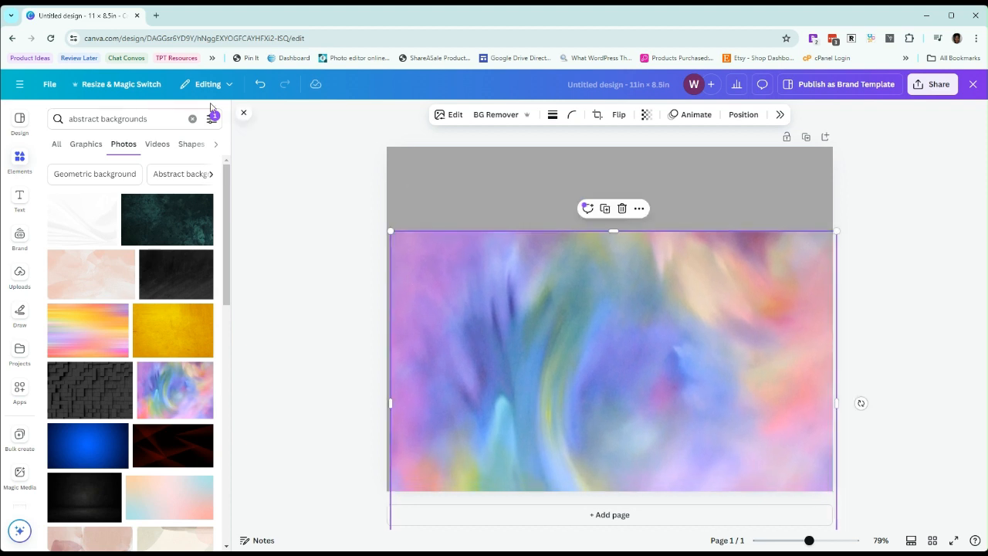
left_click(260, 86)
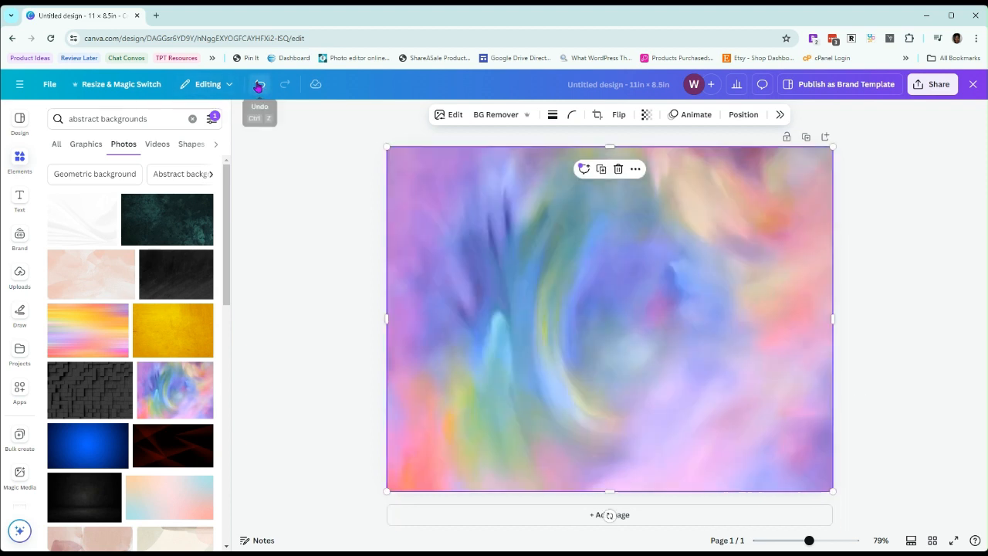
left_click(260, 86)
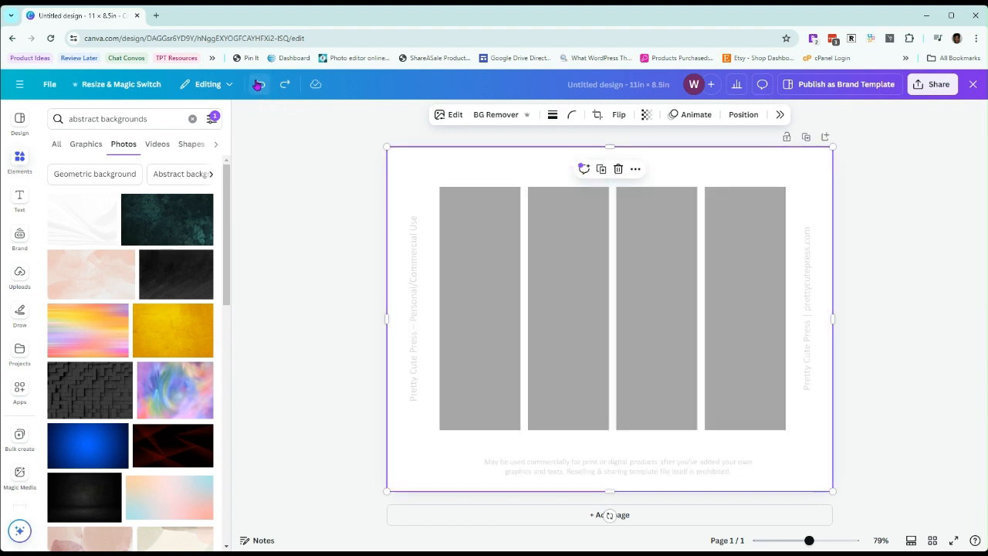
Move the template image down the page, place the multicolour swirl photo over the page, and send it to the back
left_click_drag(521, 160, 519, 266)
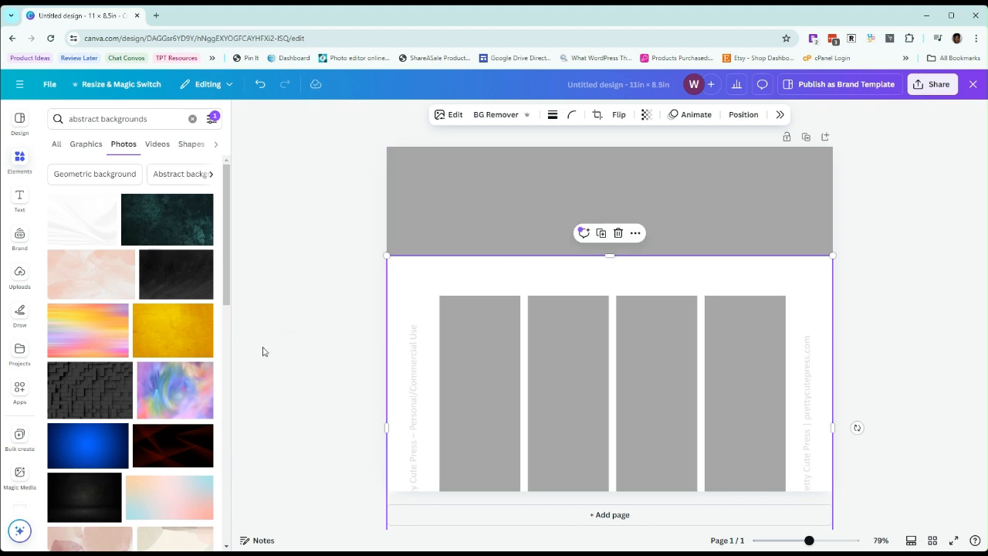
left_click_drag(185, 396, 421, 185)
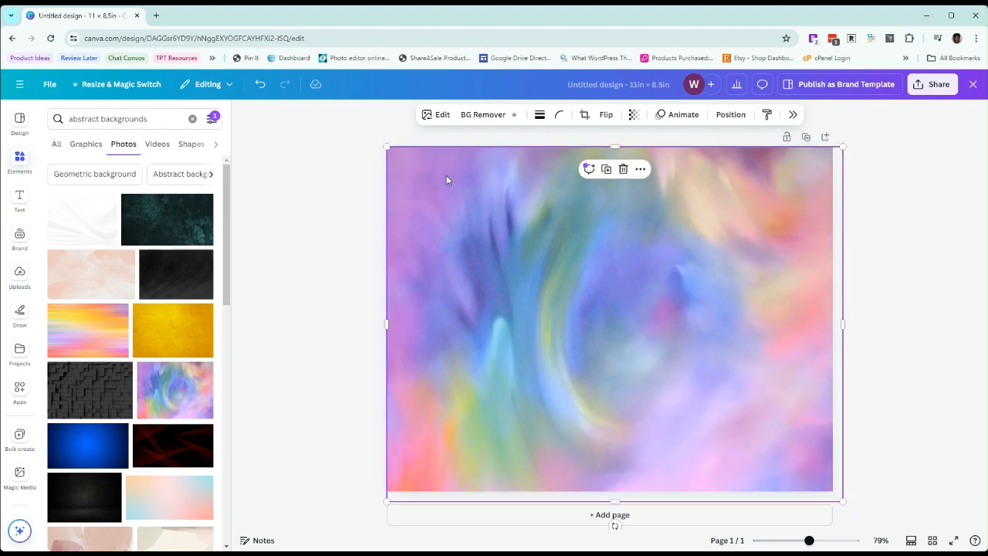
right_click(447, 175)
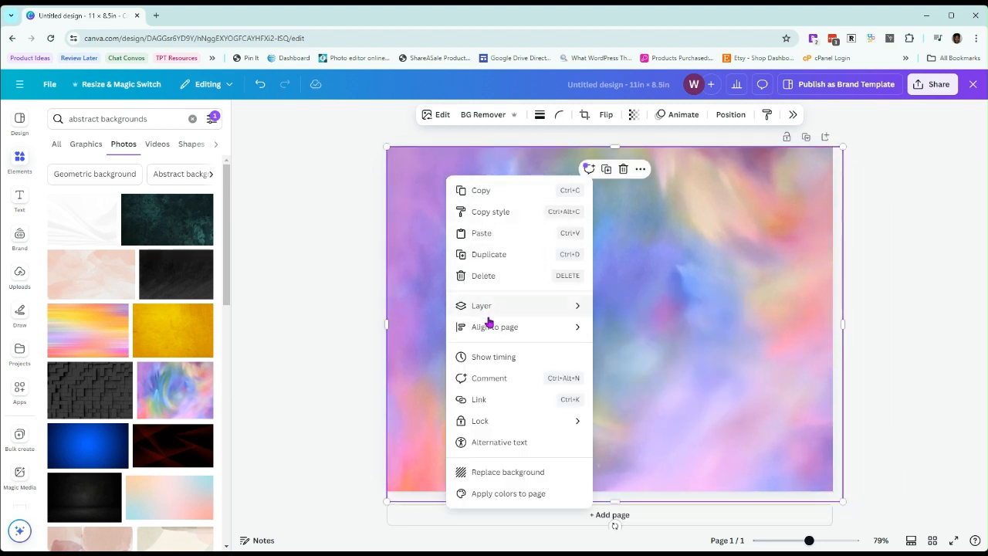
mouse_move(490, 308)
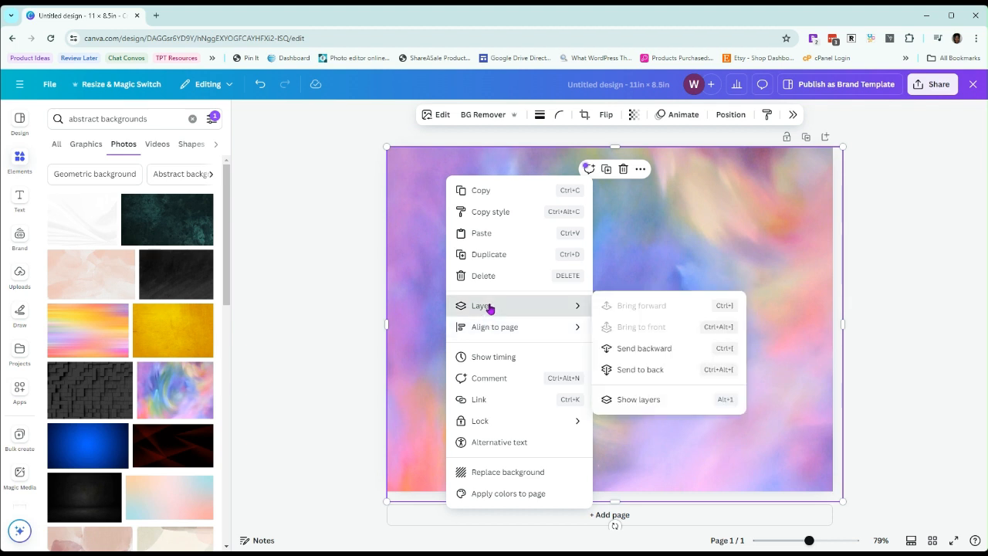
left_click(637, 370)
Shift the swirl photo slightly to the left behind the template and realign the template image with the page
mouse_move(701, 271)
left_mouse_down()
mouse_move(697, 216)
mouse_move(695, 296)
mouse_move(690, 273)
left_mouse_up()
left_click(870, 313)
left_click_drag(800, 299, 800, 189)
left_click(886, 242)
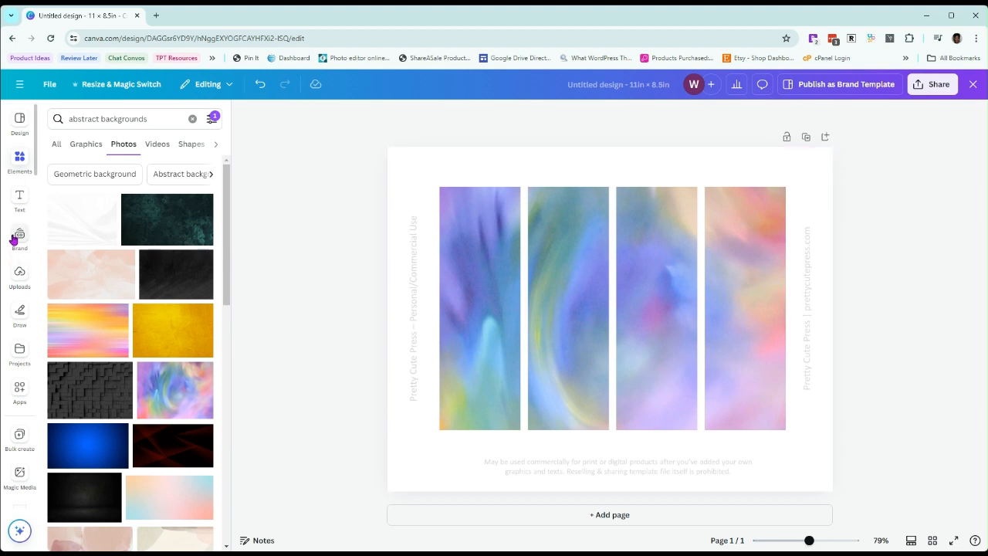
Add a brand-style Title text, scale it down to size 39.5, and place it near the top of the first column
left_click(19, 199)
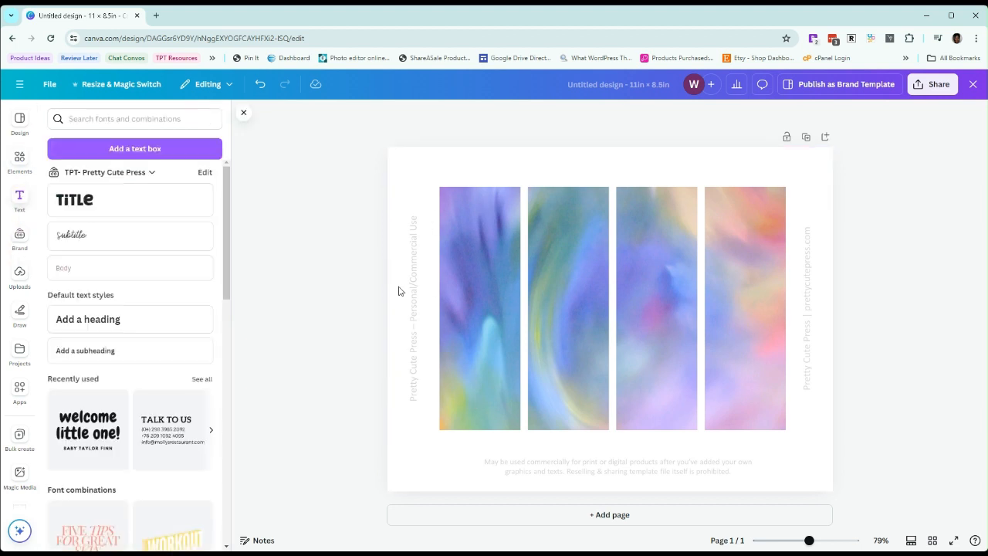
left_click(74, 203)
left_click(615, 323)
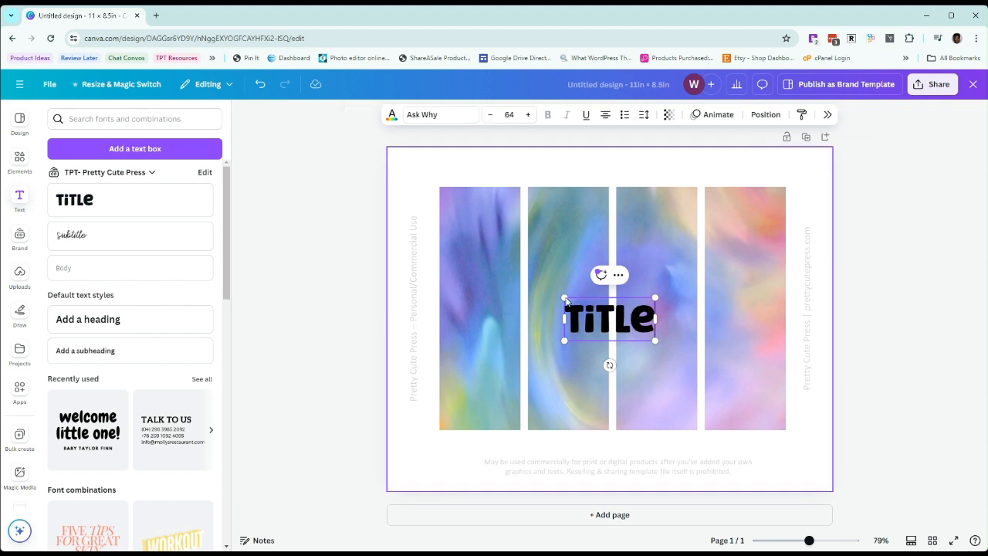
left_click_drag(653, 340, 483, 247)
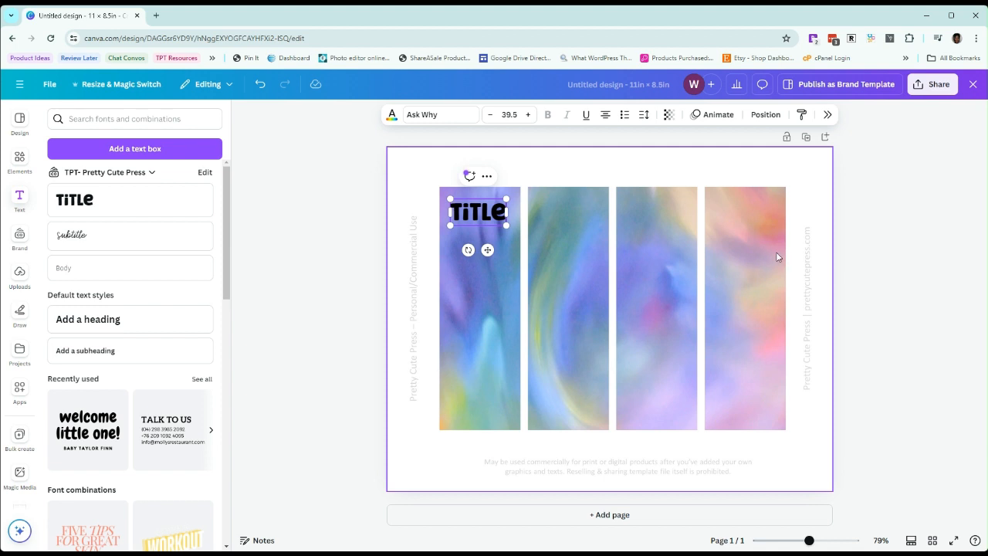
Review the file types offered for downloading the design without exporting it
left_click(940, 85)
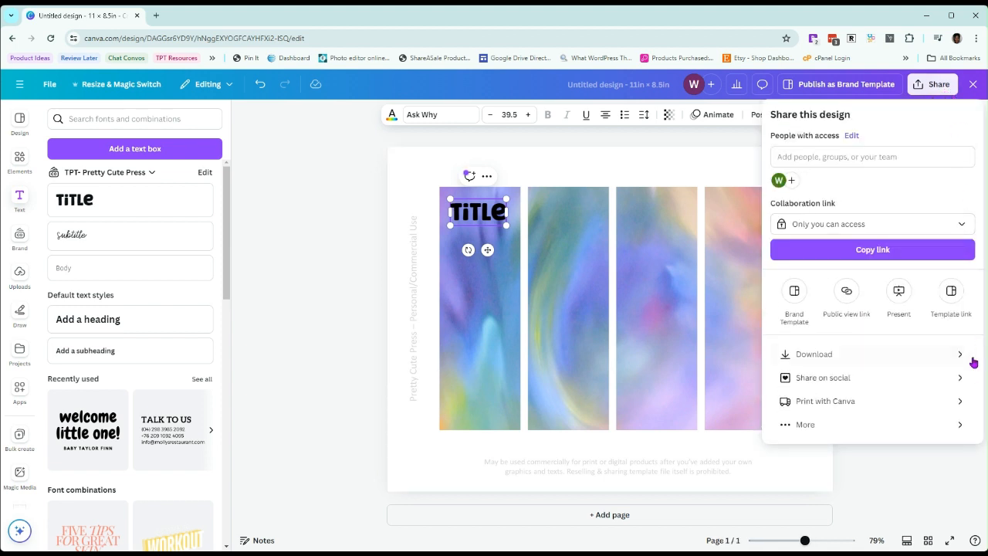
left_click(965, 355)
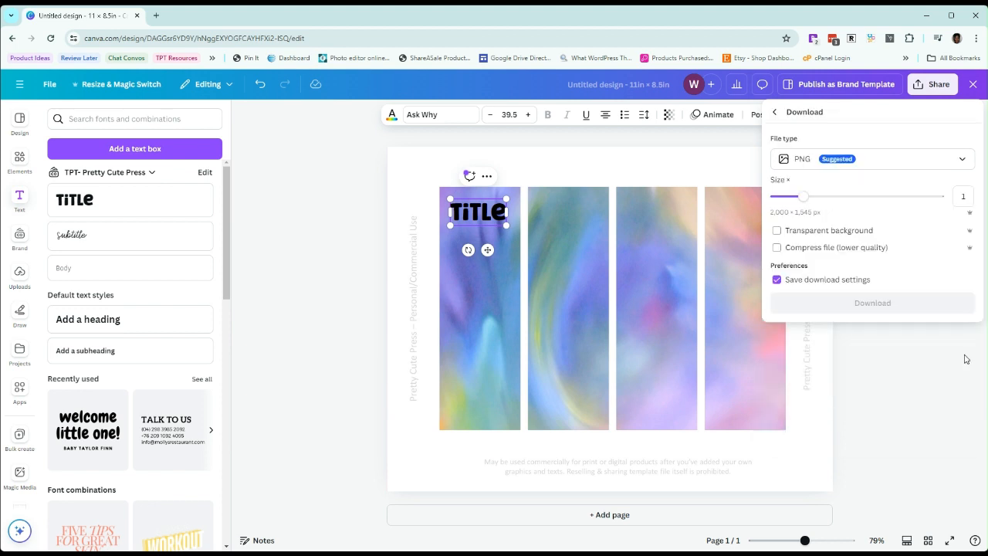
left_click(959, 158)
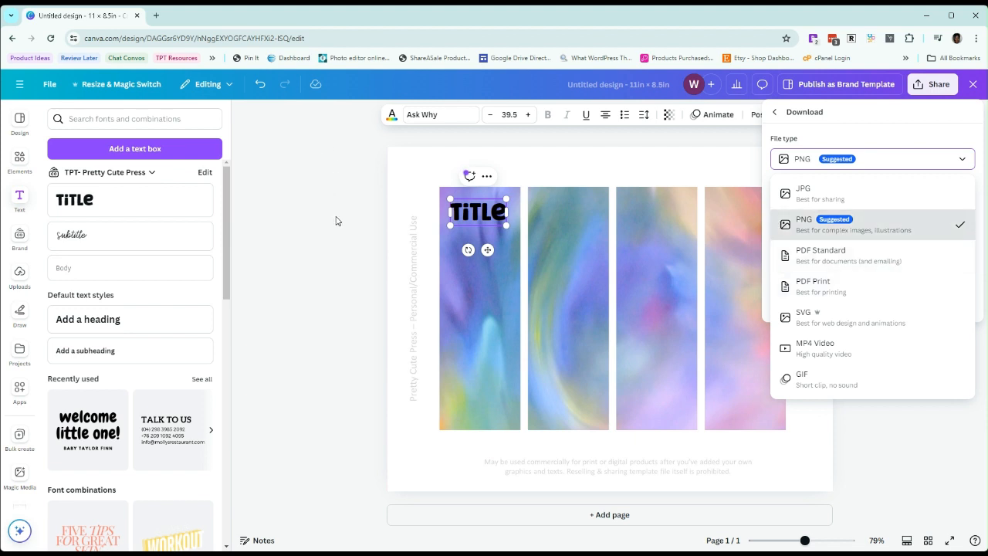
left_click(350, 255)
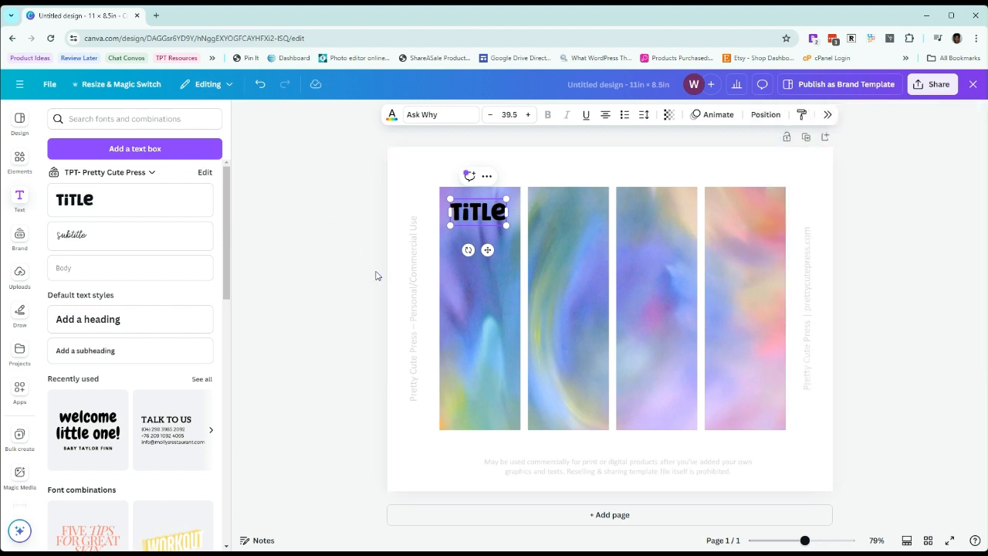
left_click(338, 275)
Nudge the title slightly higher in the first column and duplicate the page
left_click_drag(495, 216, 494, 208)
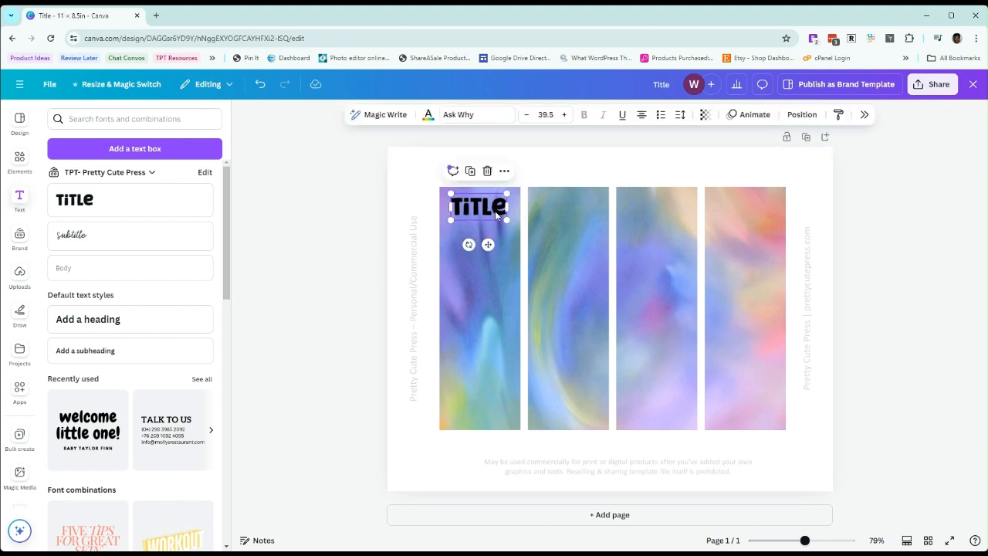
left_click(707, 167)
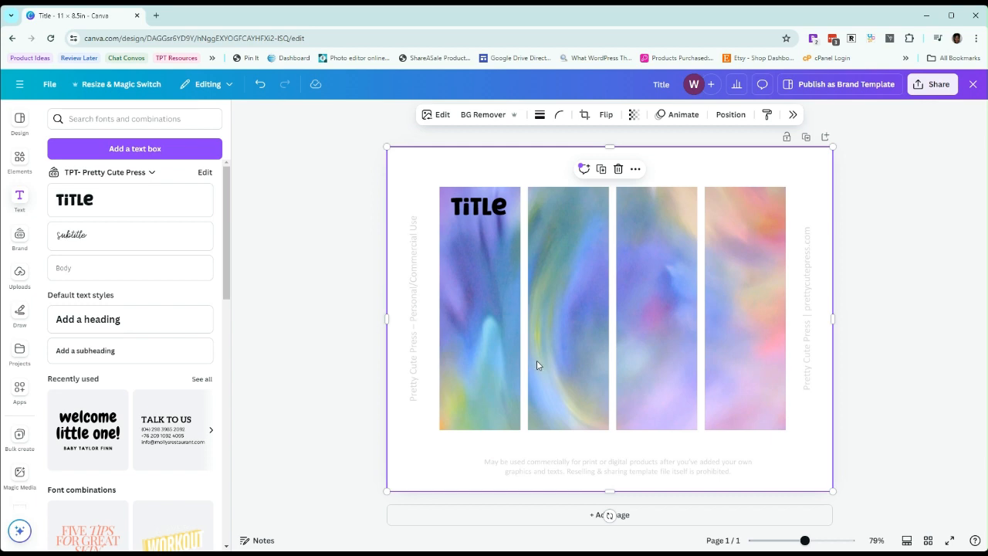
left_click(806, 137)
Delete the swirl photo from page 2 and realign the template image with the page
left_click_drag(429, 160, 452, 251)
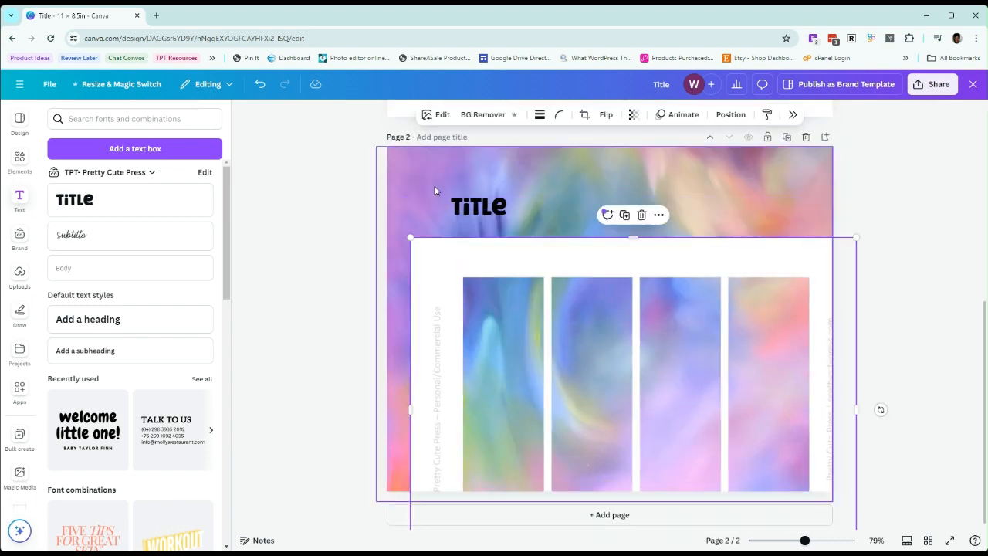
left_click(419, 161)
key("Delete")
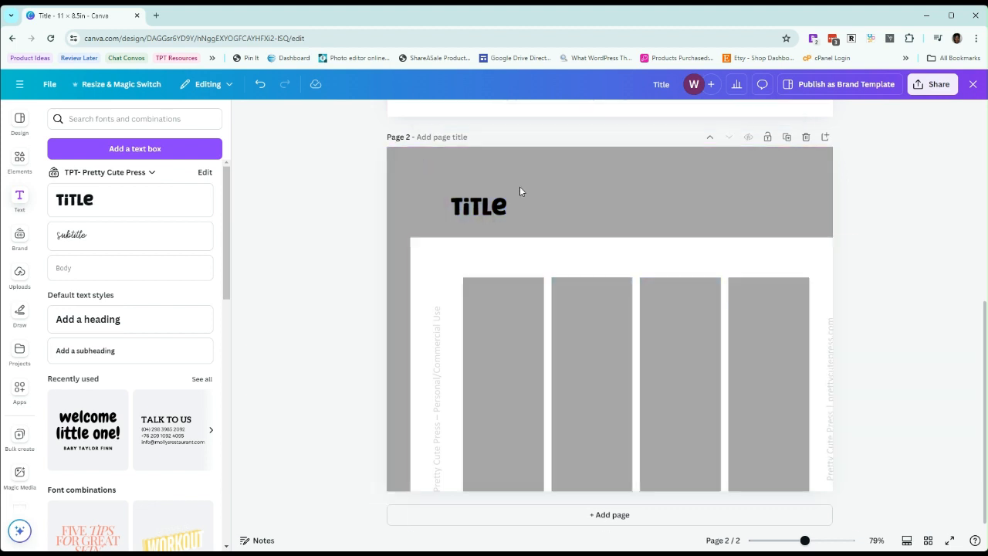
left_click_drag(762, 251, 737, 164)
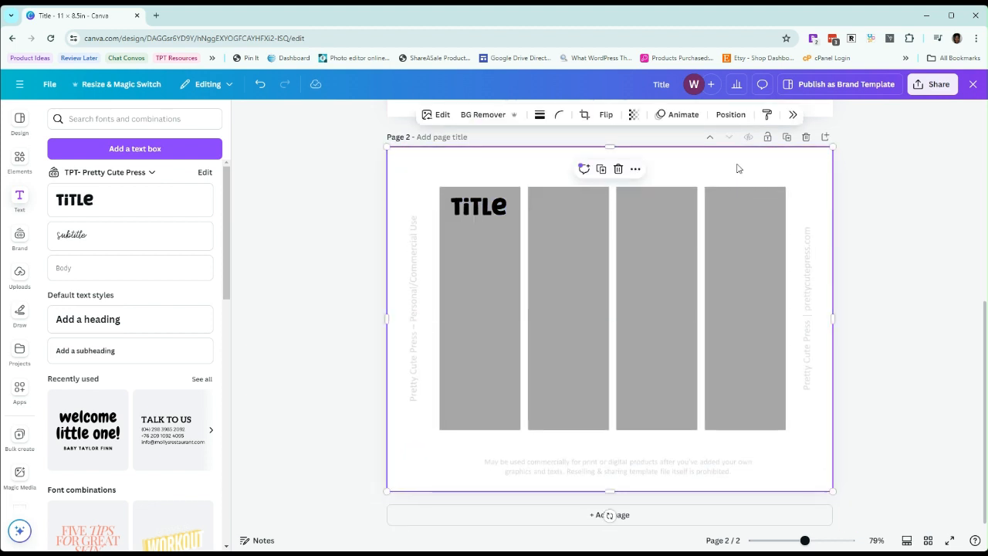
Nudge page 2's title slightly higher and add a pink rectangle sized to cover the whole first column
left_click(498, 210)
left_click_drag(498, 211, 490, 203)
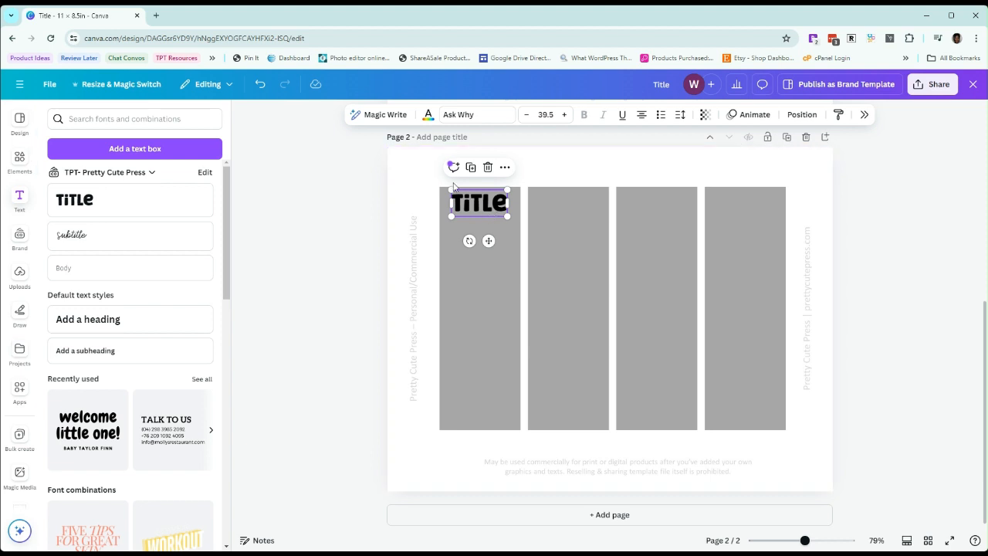
key("r")
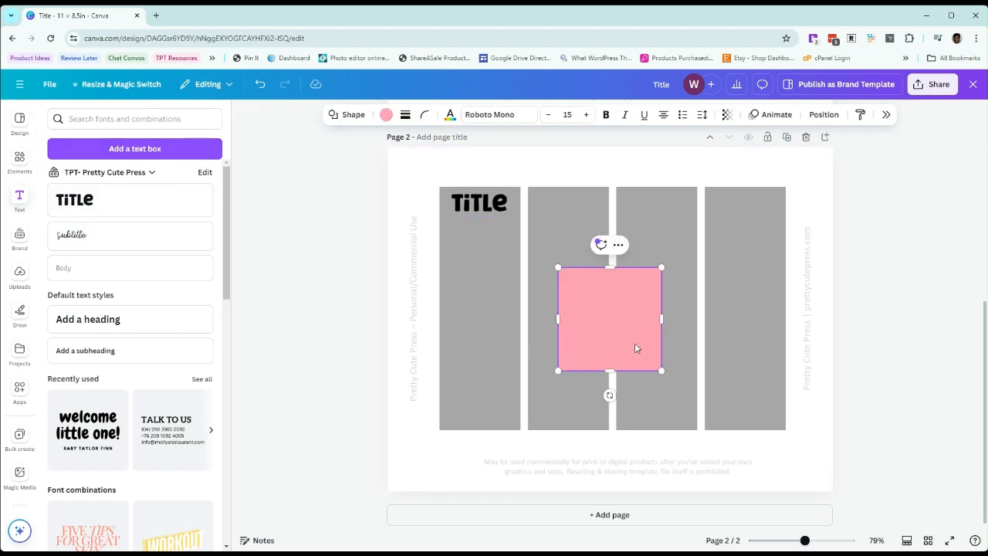
left_click_drag(638, 333, 522, 239)
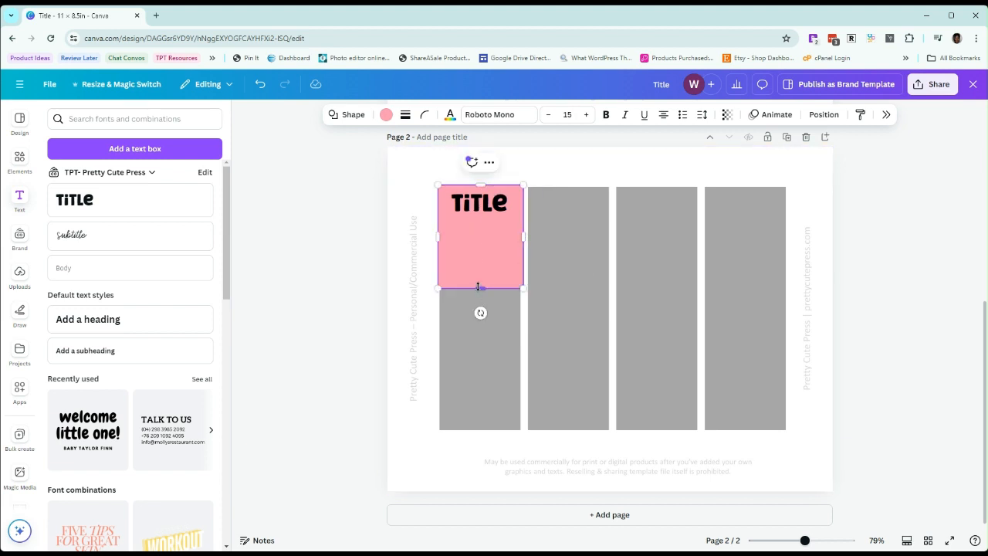
left_click_drag(480, 288, 484, 431)
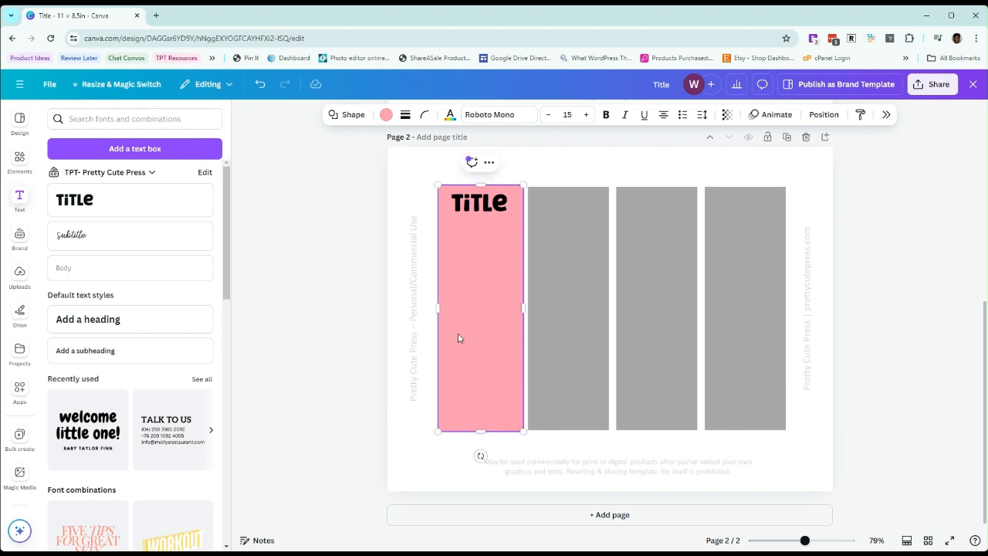
Duplicate the pink rectangle over the second column and send the first column's rectangle to the back
left_click_drag(483, 344, 573, 342)
left_click(497, 345)
right_click(496, 348)
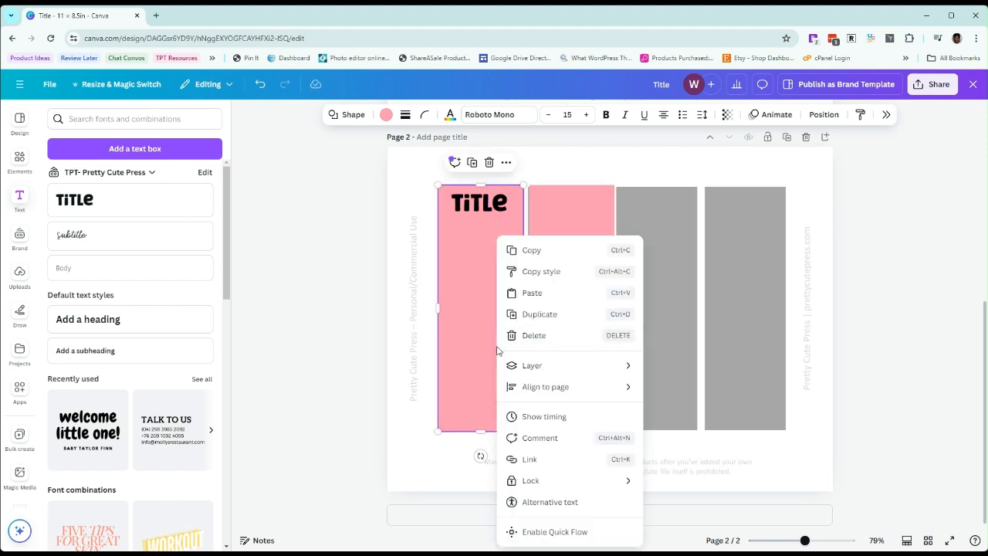
mouse_move(579, 366)
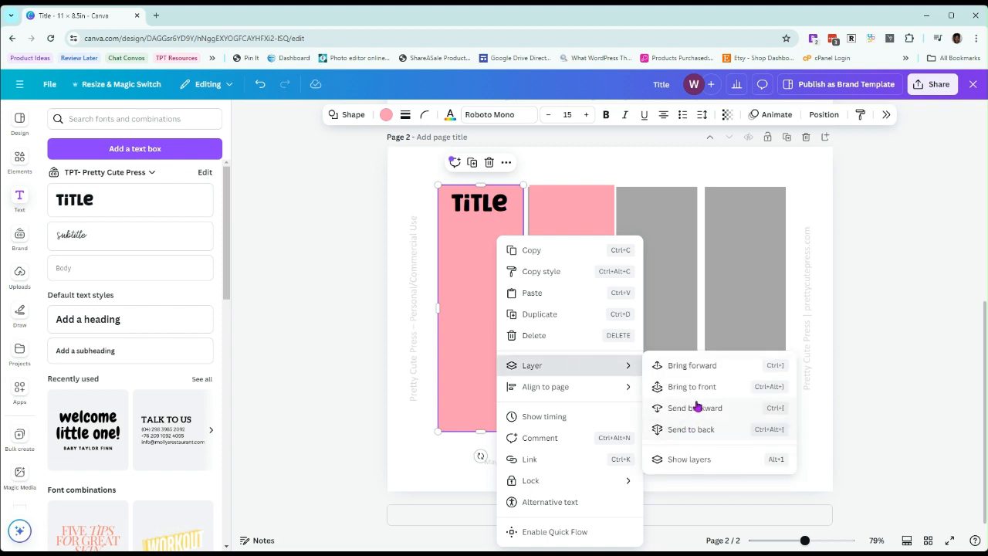
left_click(703, 431)
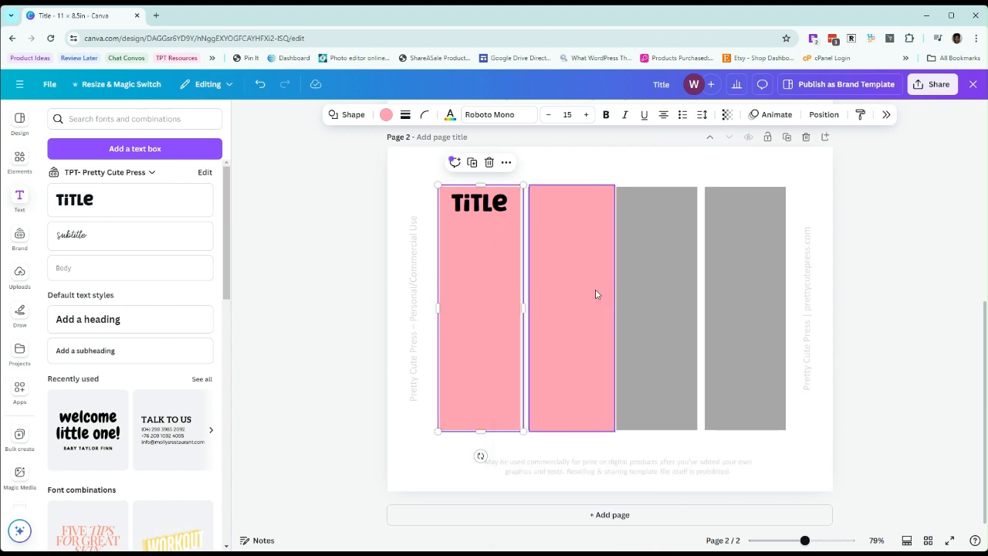
Recolour the second column's rectangle to the default purple and send it to the back behind the template
left_click(592, 289)
left_click(384, 115)
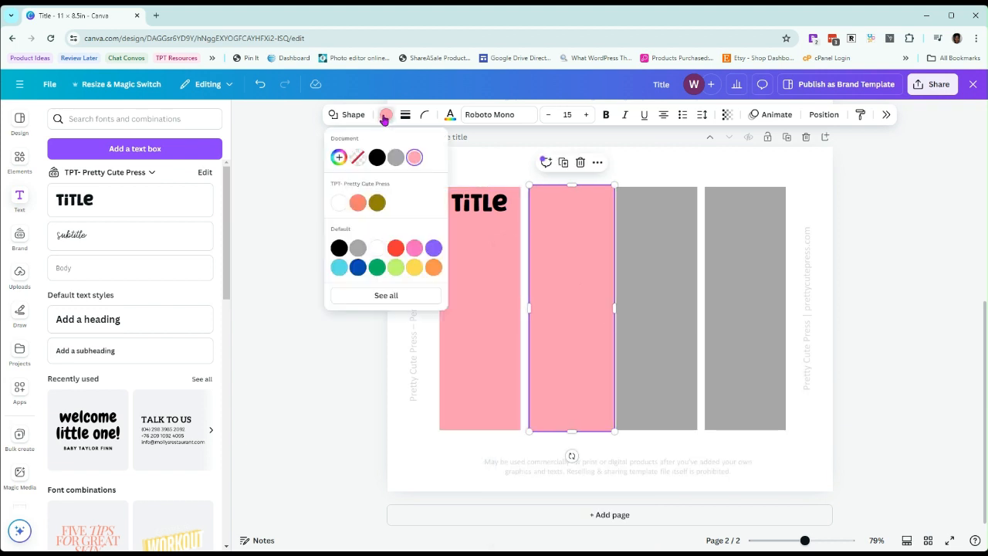
left_click(433, 249)
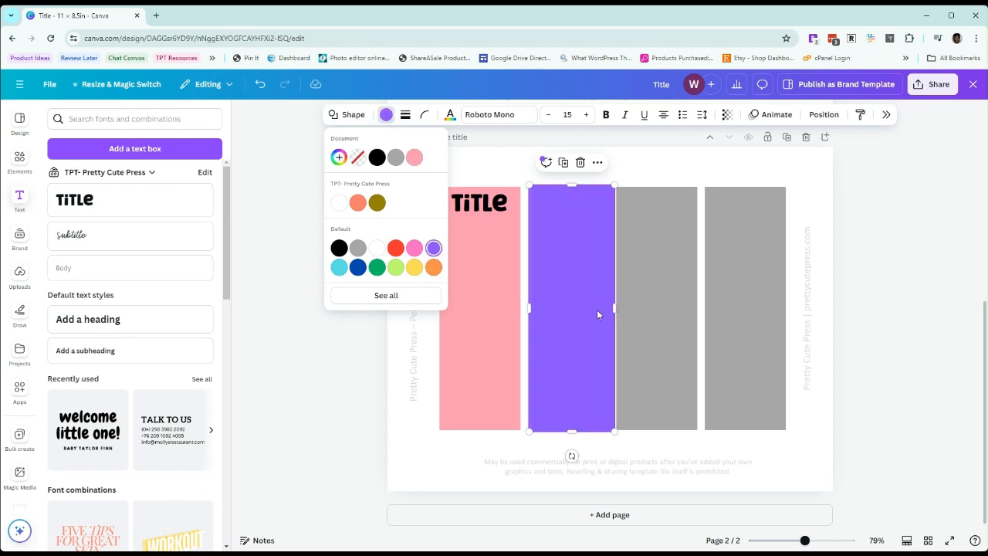
right_click(582, 286)
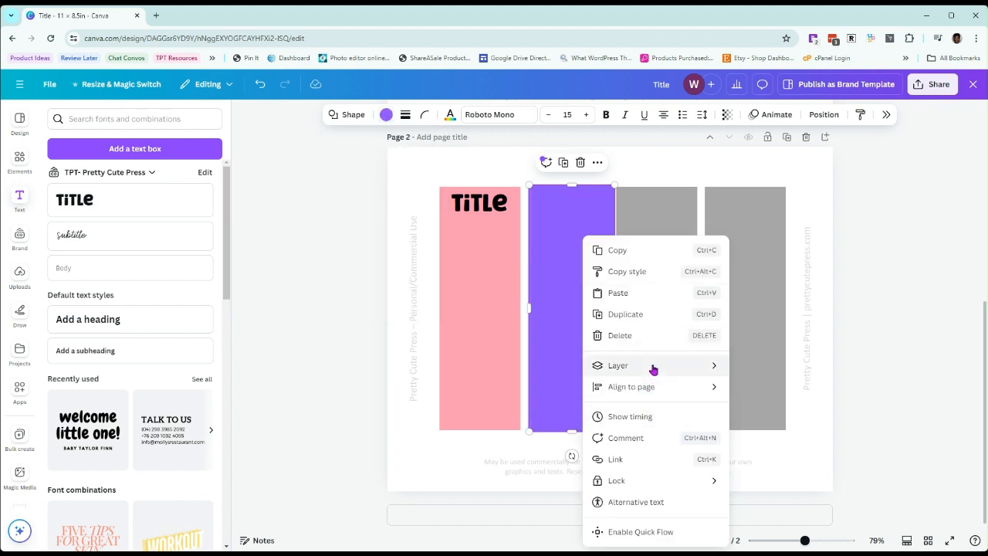
mouse_move(653, 369)
left_click(788, 438)
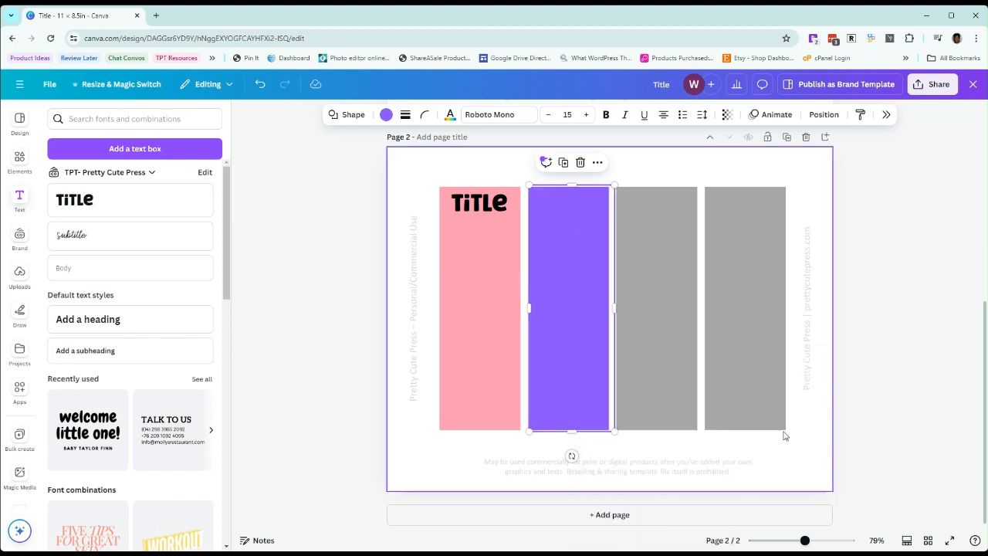
left_click(635, 167)
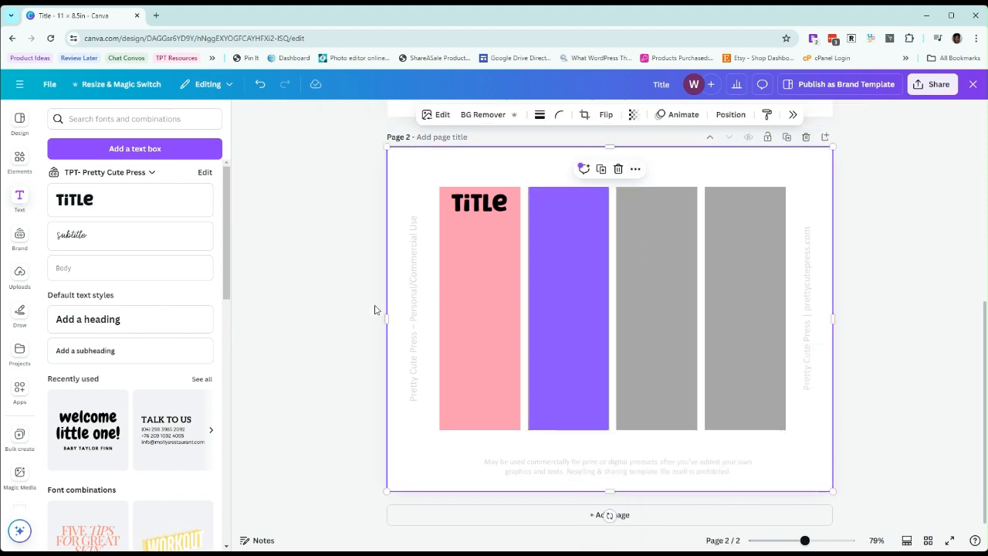